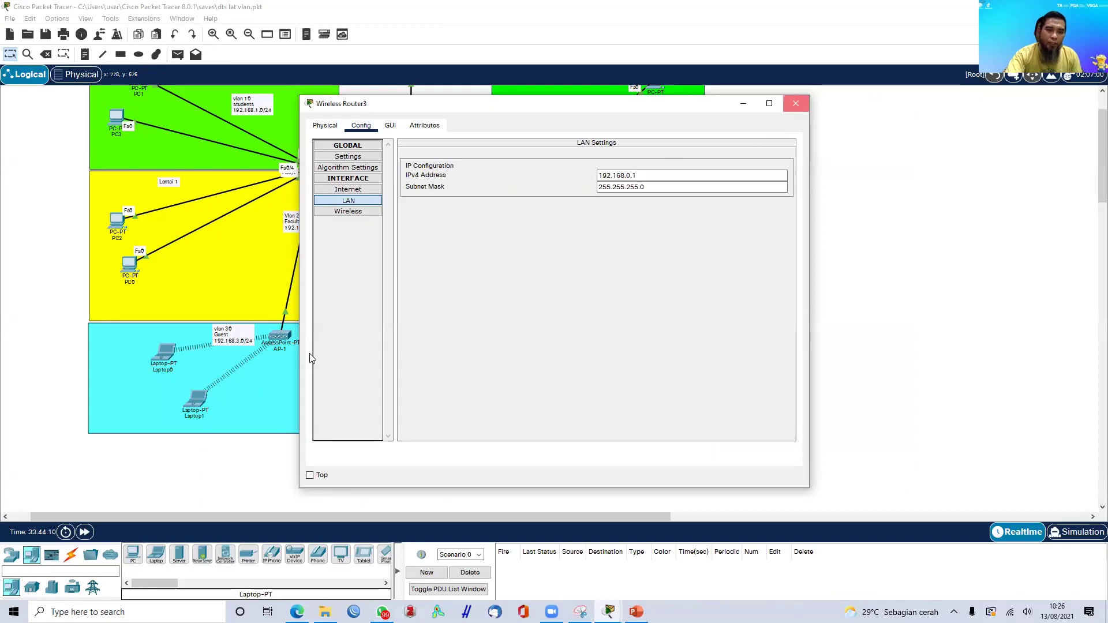
# - Change the wireless router's Display Name to WAPR-1 in its Settings and close the window
pyautogui.click(323, 341)
pyautogui.moveTo(520, 180); pyautogui.dragTo(426, 182)
pyautogui.write('WAPR-1')
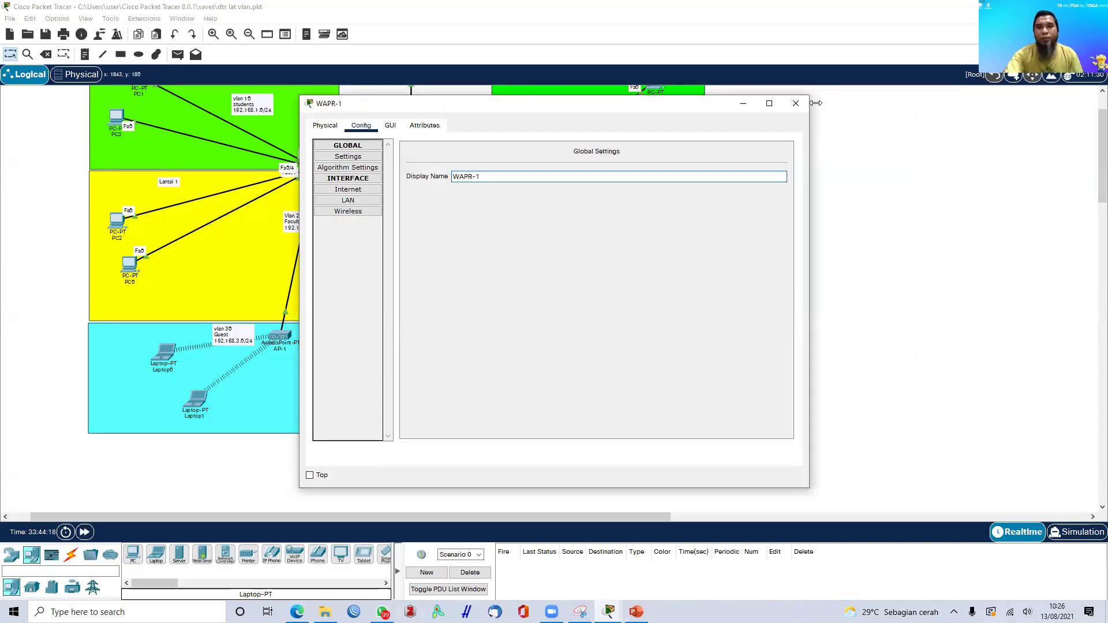
pyautogui.click(796, 102)
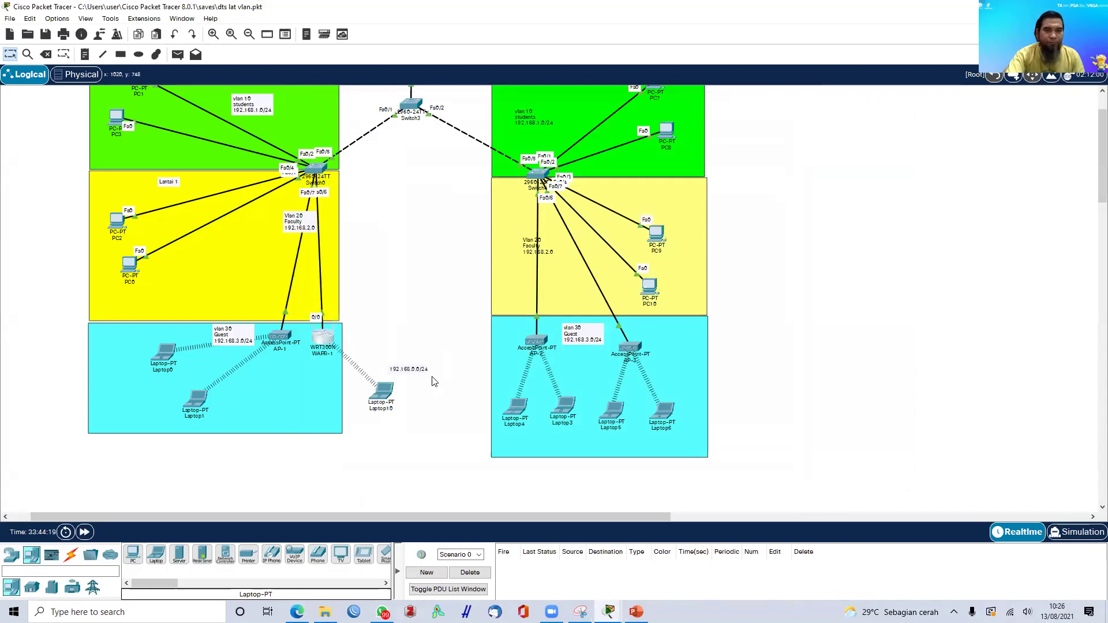
pyautogui.click(381, 394)
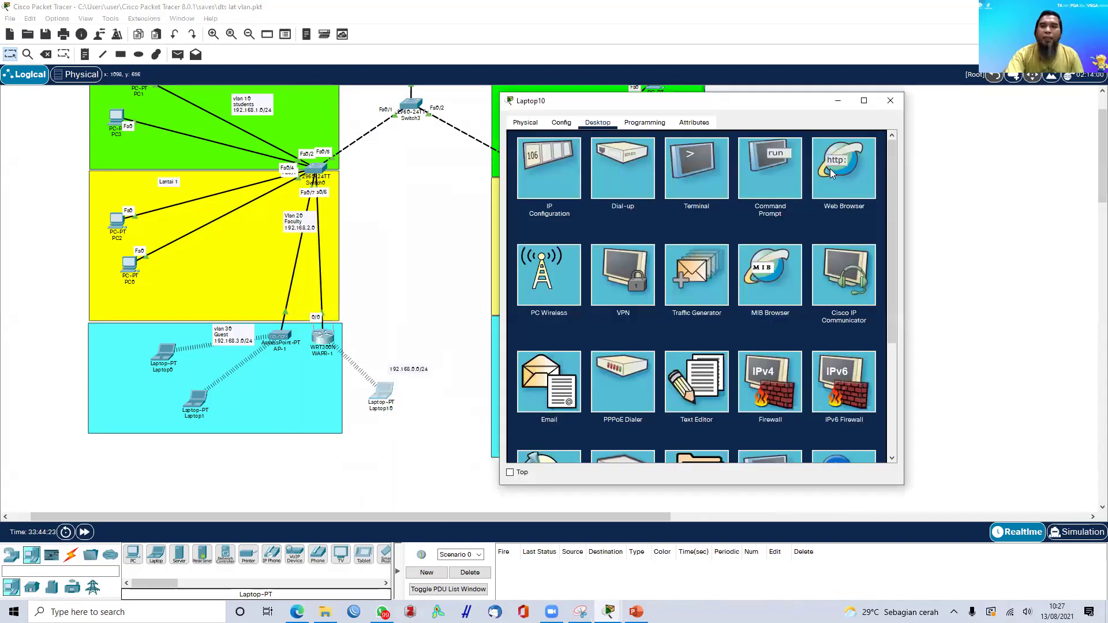
pyautogui.click(853, 176)
pyautogui.click(588, 155)
pyautogui.write('192.168.0.1')
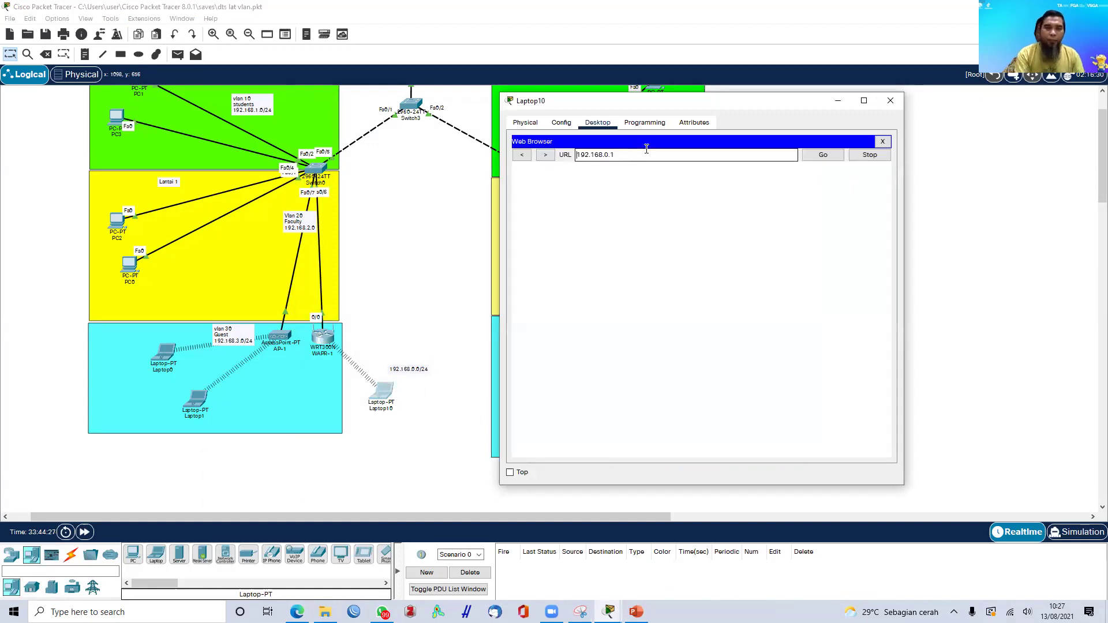
pyautogui.press('Home')
pyautogui.write('http://')
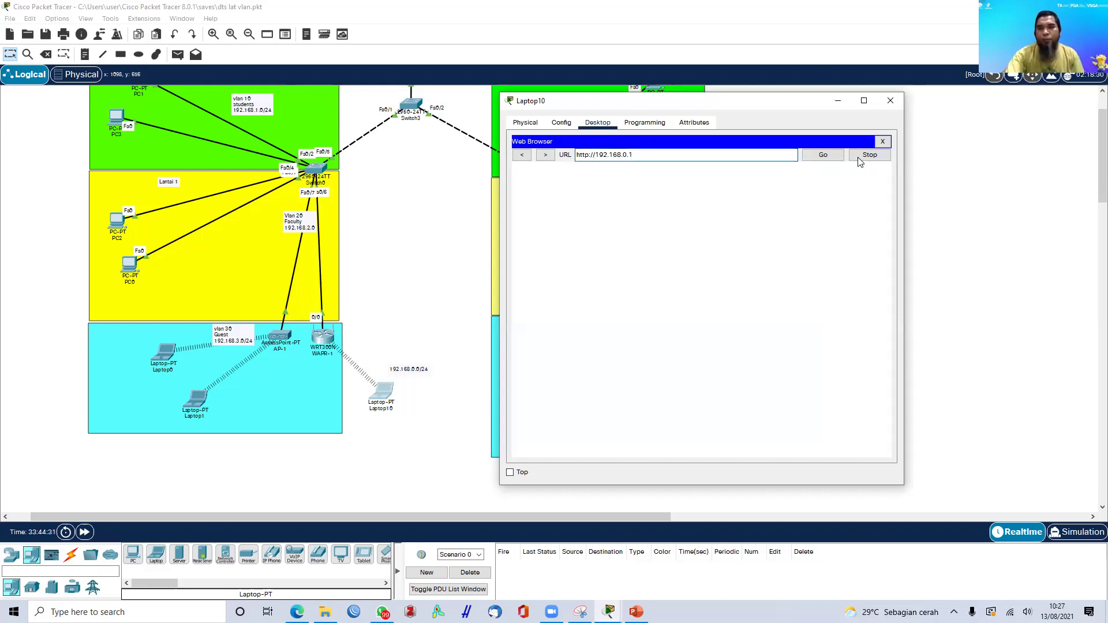
pyautogui.click(829, 160)
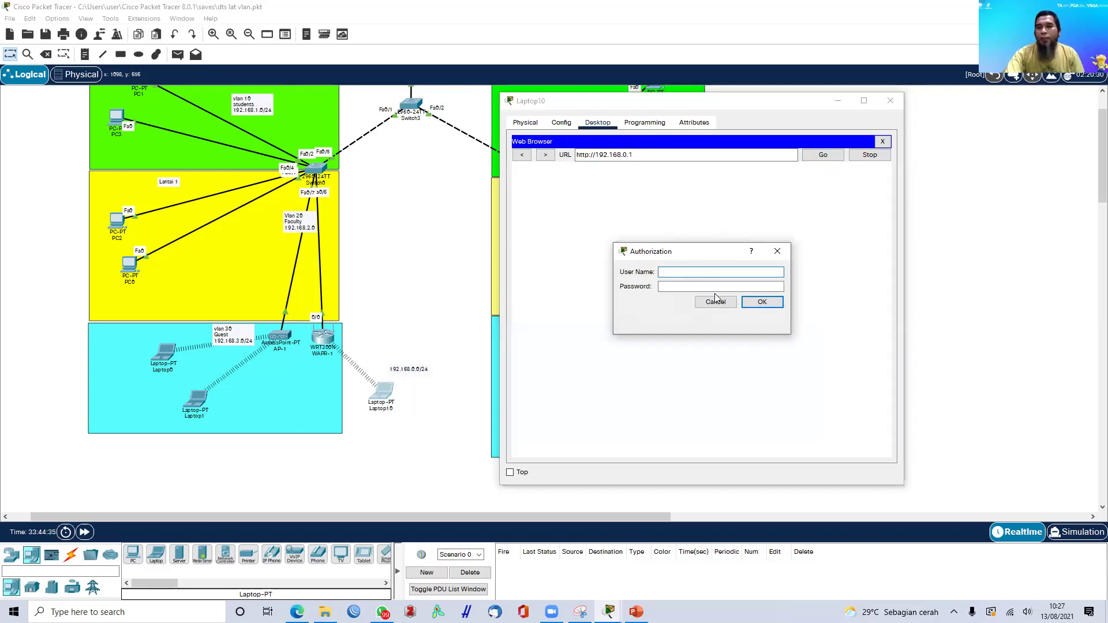
# - Log in to the router page with the admin credentials and maximize the laptop window
pyautogui.write('admin')
pyautogui.press('Tab')
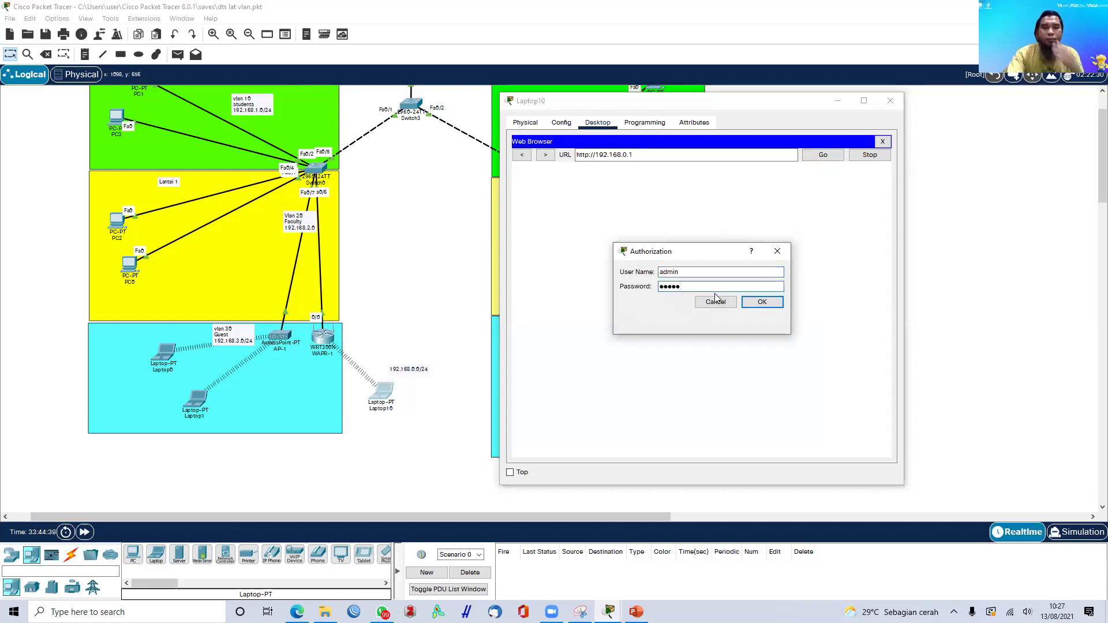
pyautogui.click(764, 303)
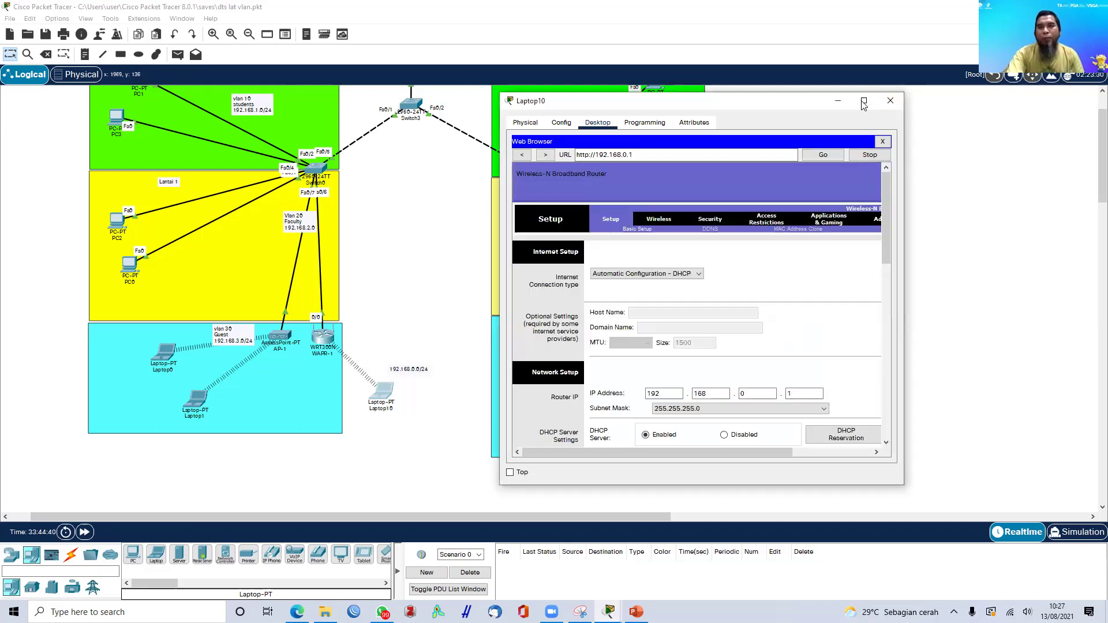
pyautogui.click(864, 102)
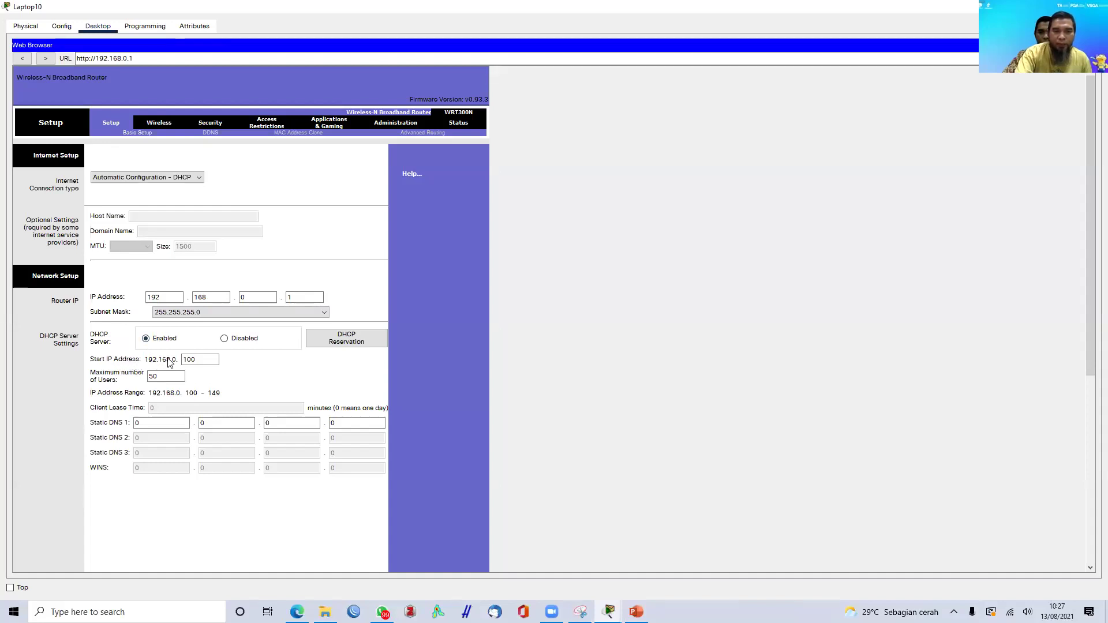
# - Check the DHCP start address 192.168.0.100 and 50 maximum users, then go to Wireless
pyautogui.click(206, 358)
pyautogui.click(173, 376)
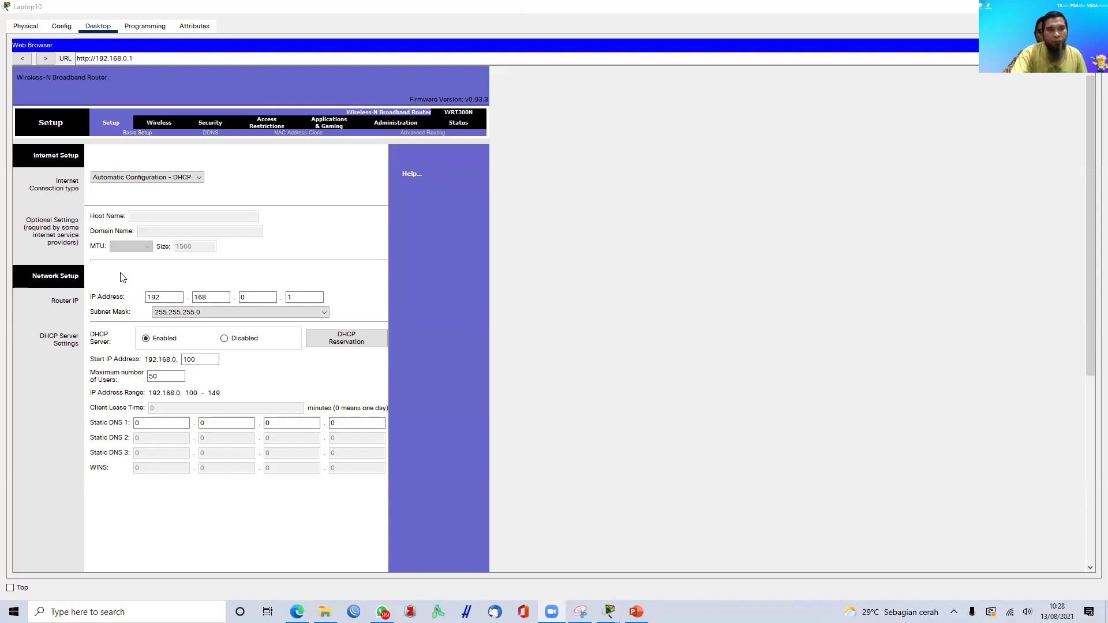
pyautogui.click(165, 124)
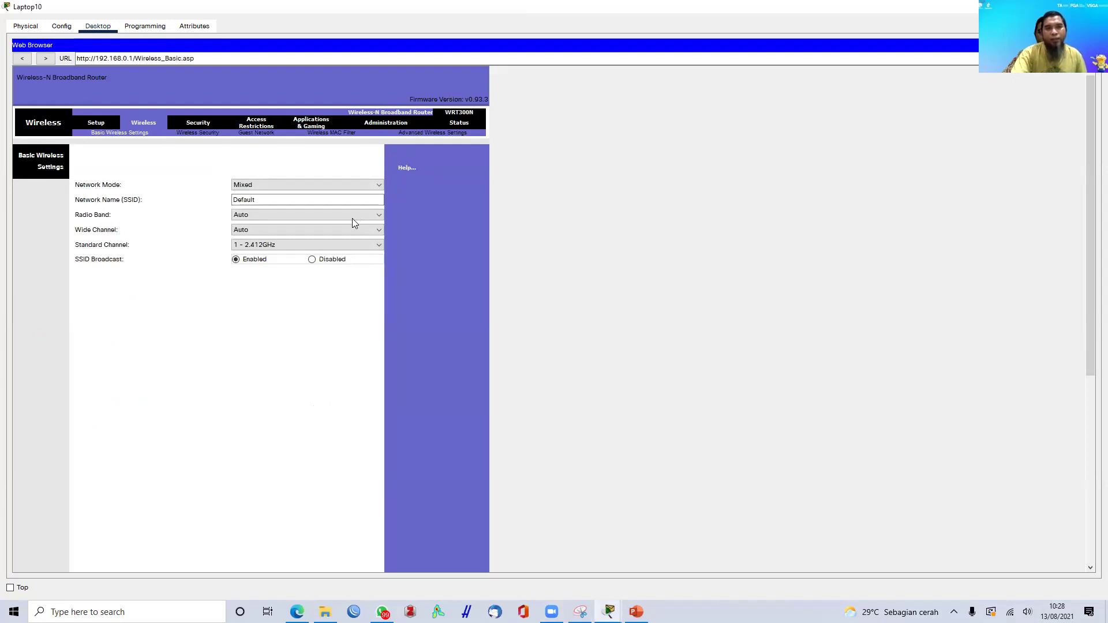
# - Keep network mode Mixed and change the SSID from Default to WAPR-1
pyautogui.click(378, 186)
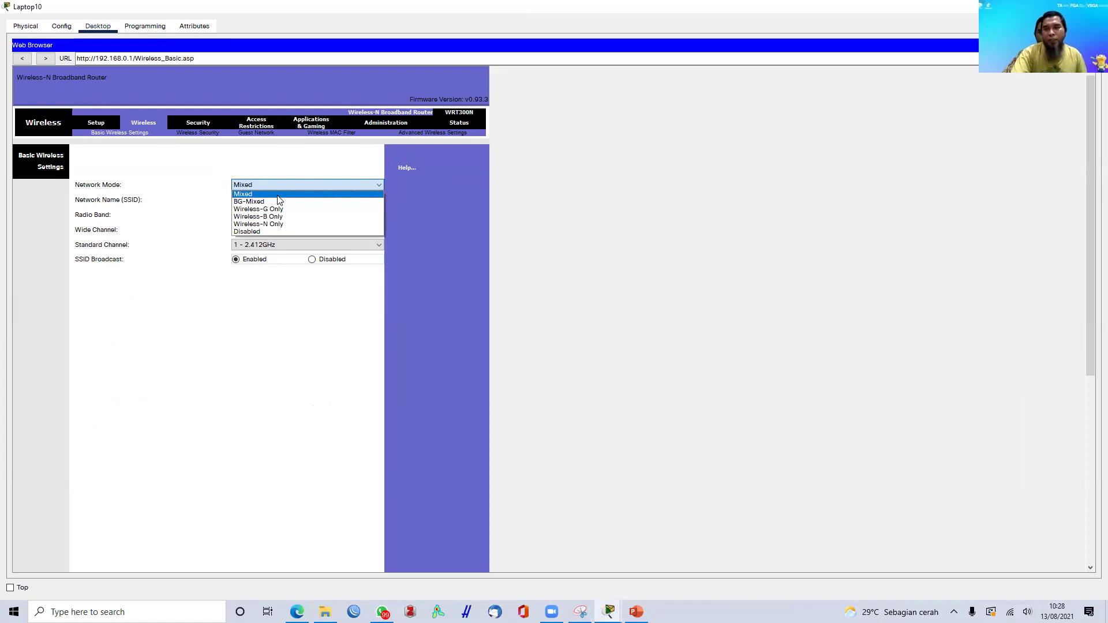
pyautogui.click(278, 195)
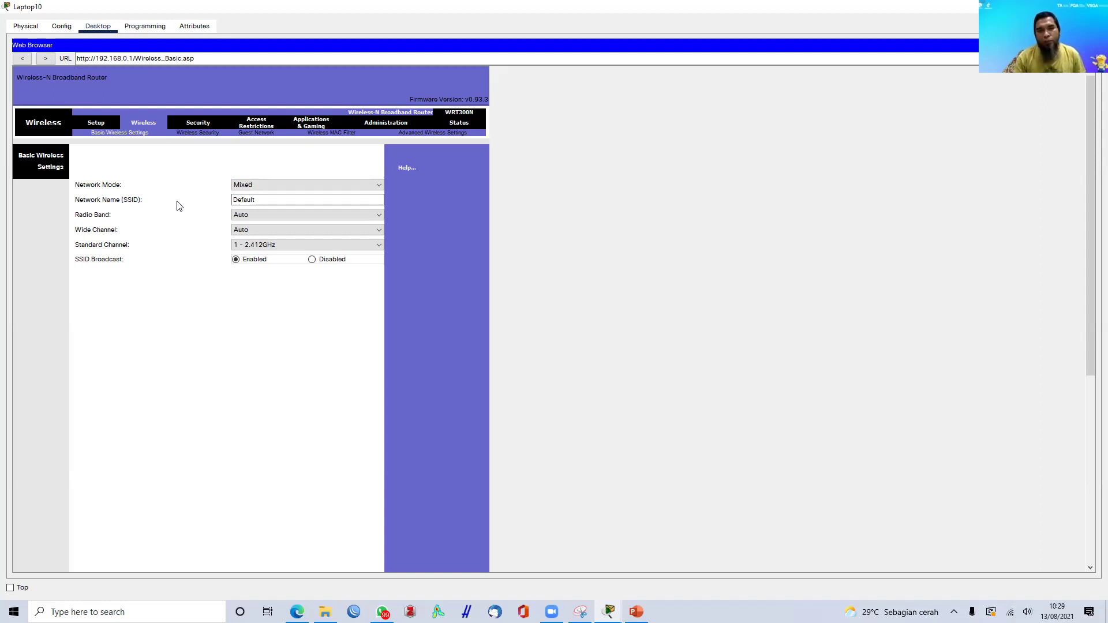
pyautogui.click(290, 201)
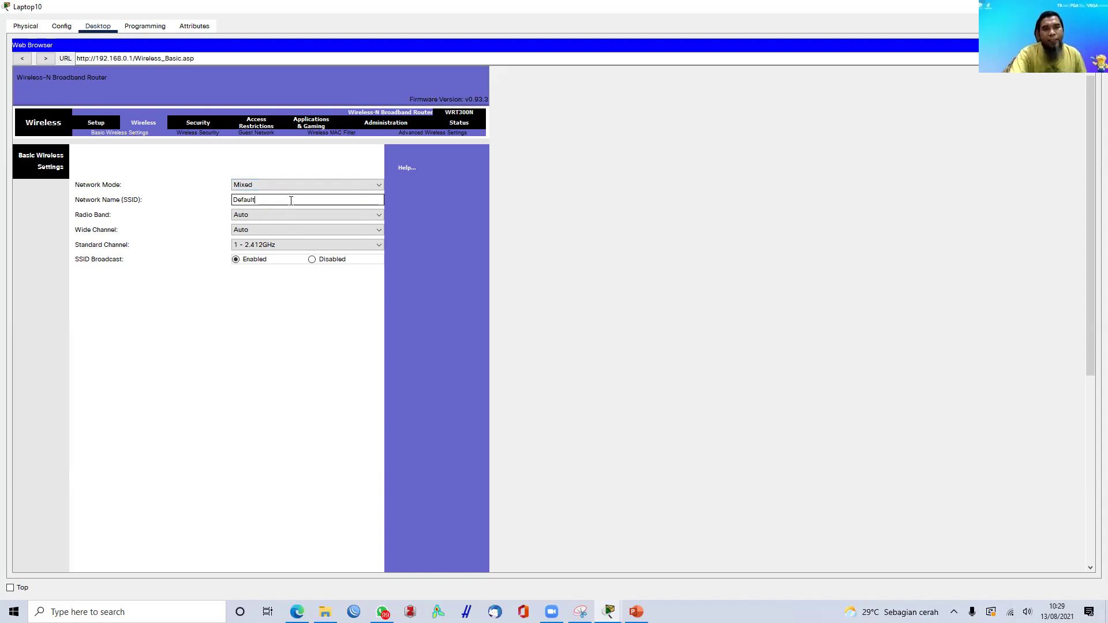
pyautogui.doubleClick(267, 197)
pyautogui.click(277, 200)
pyautogui.moveTo(278, 199); pyautogui.dragTo(212, 202)
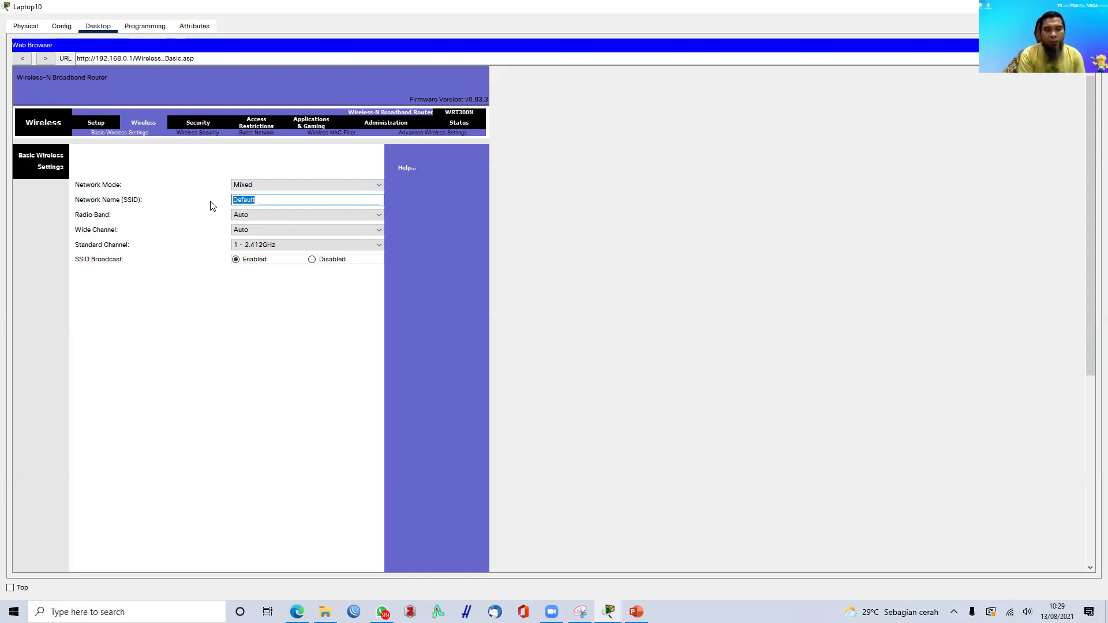
pyautogui.write('W')
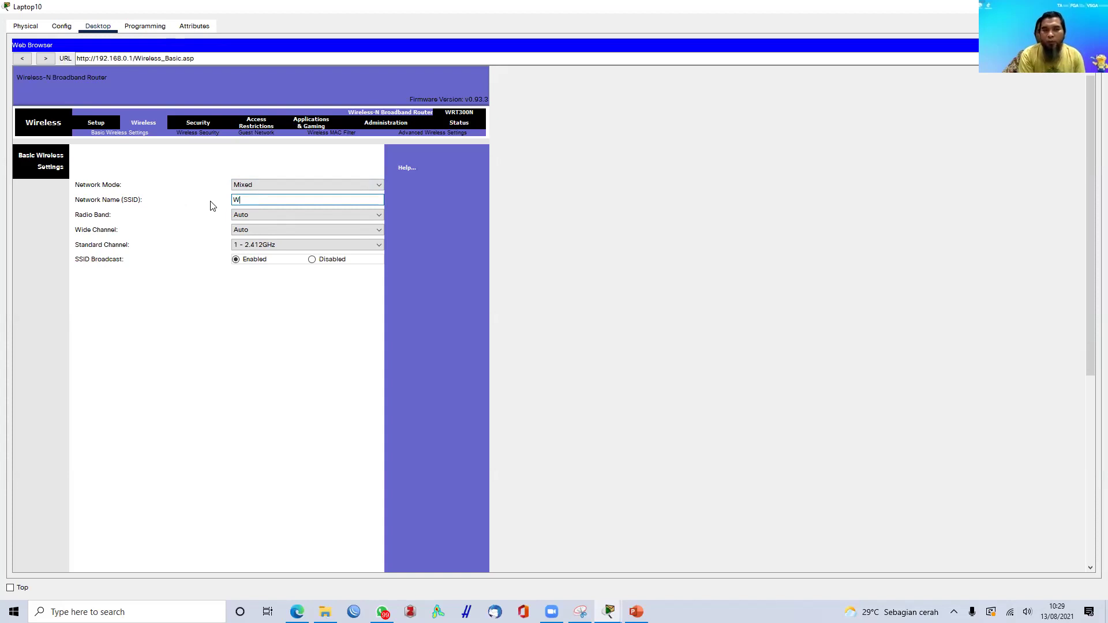
pyautogui.write('AP-1')
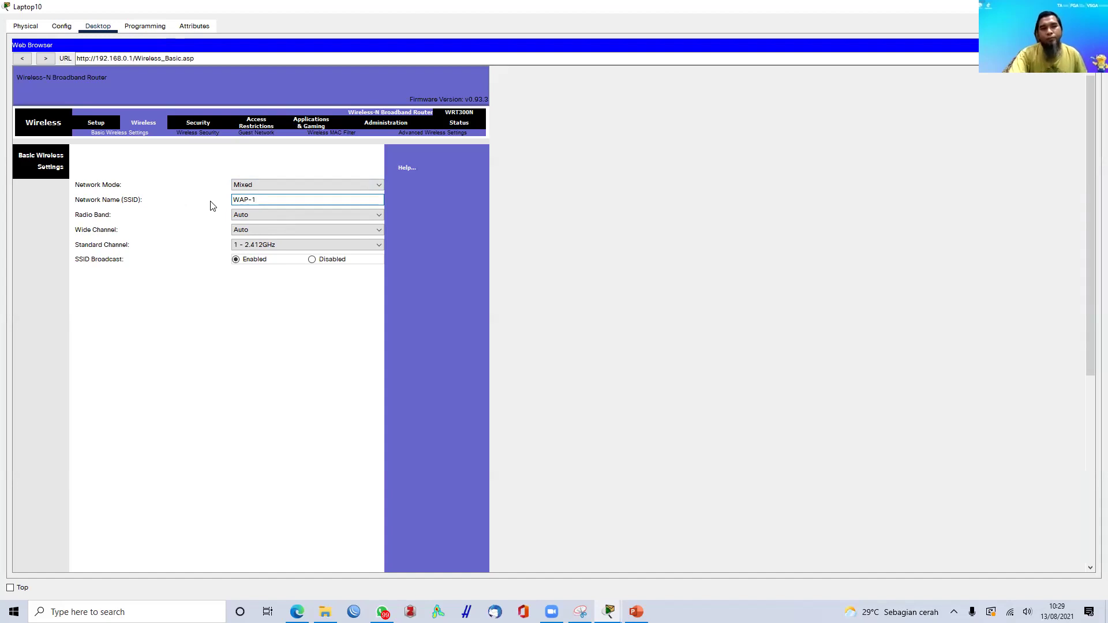
pyautogui.press('BackSpace')
pyautogui.press('BackSpace')
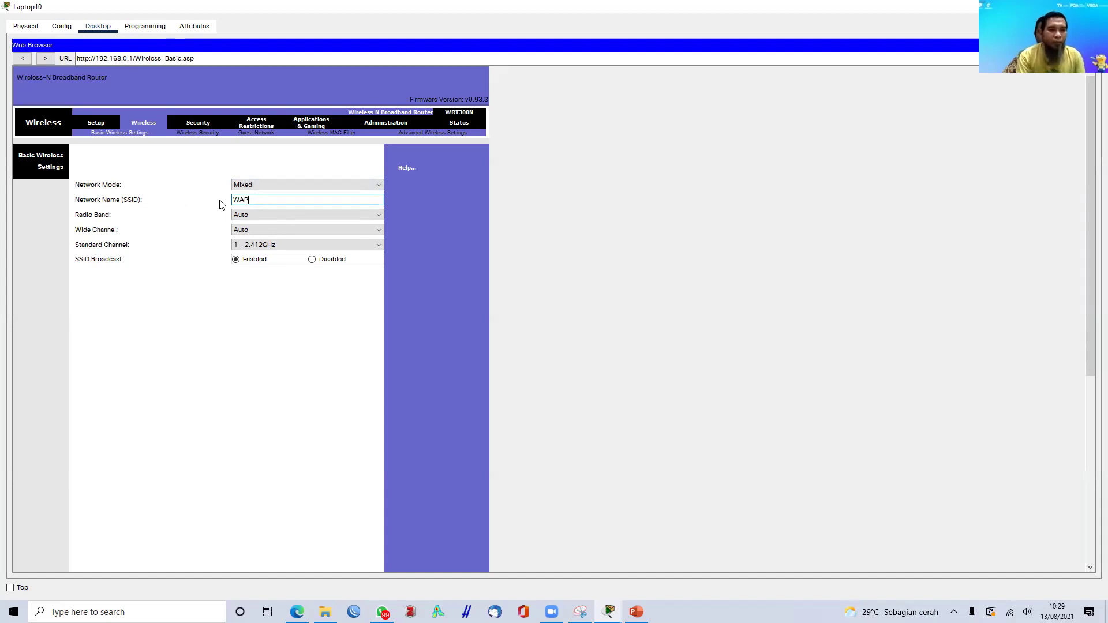
pyautogui.write('R-1')
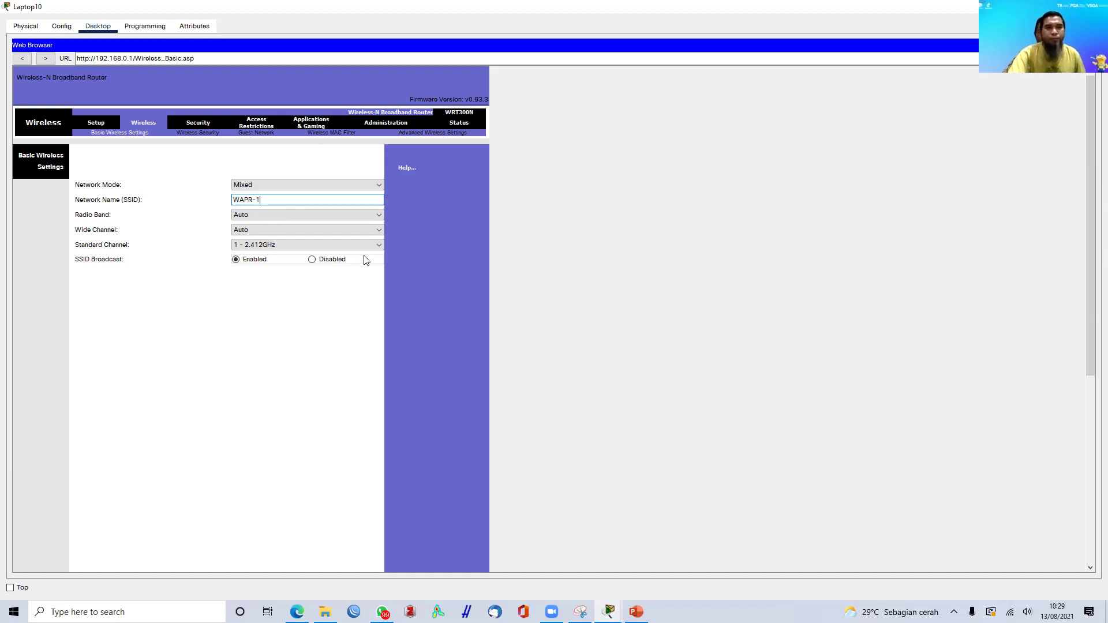
# - Leave radio band and wide channel on Auto and set standard channel 6 - 2.437GHz
pyautogui.click(374, 217)
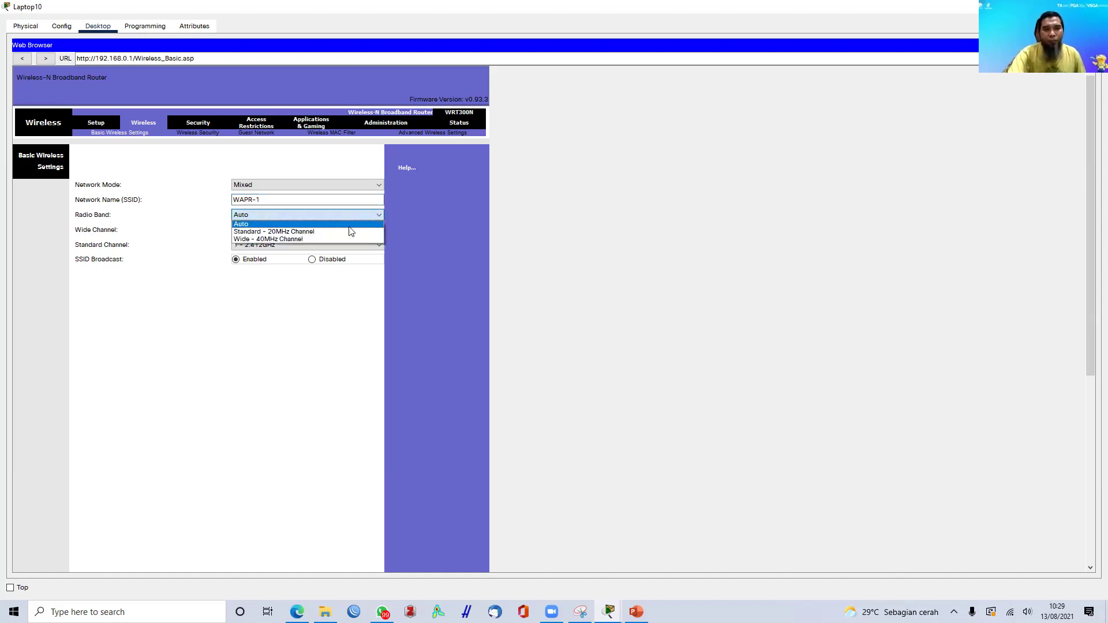
pyautogui.click(301, 225)
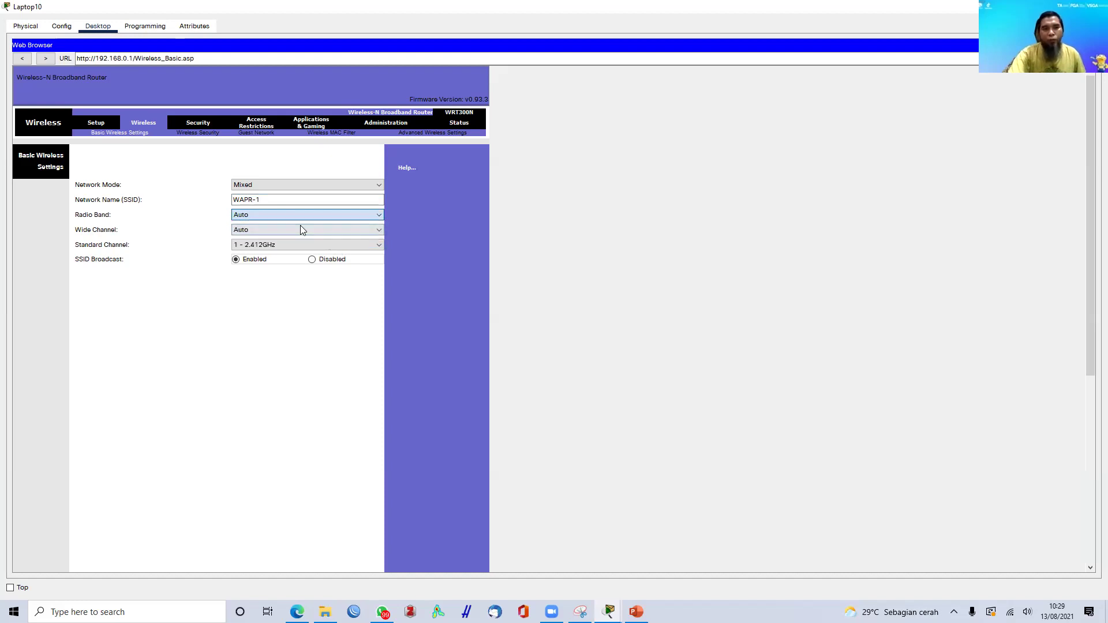
pyautogui.click(377, 233)
pyautogui.click(377, 234)
pyautogui.click(377, 245)
pyautogui.click(375, 254)
pyautogui.click(377, 247)
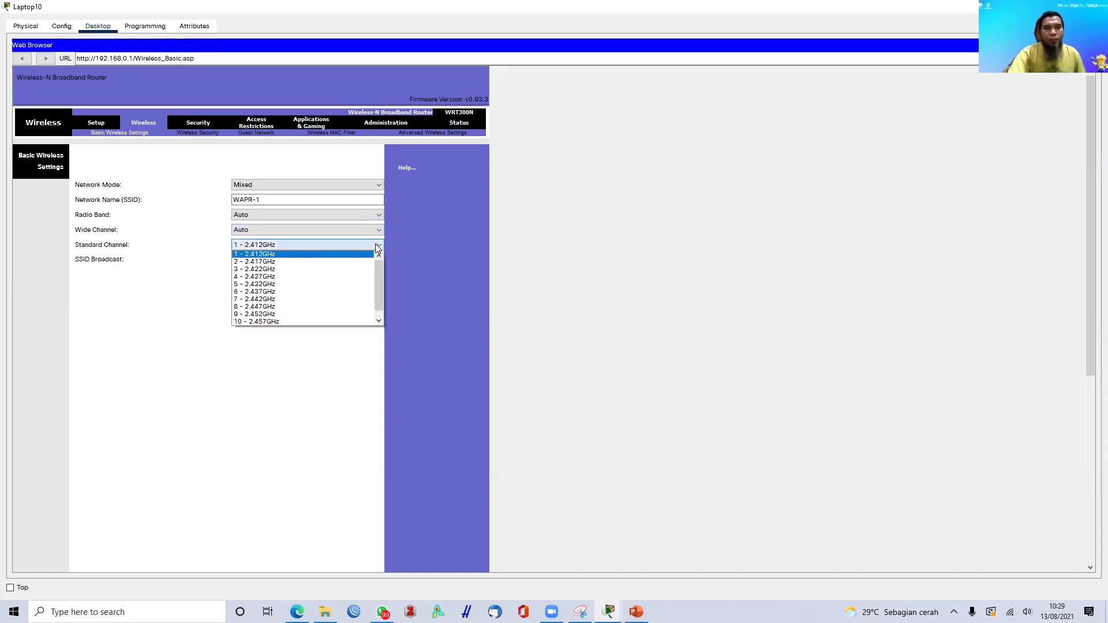
pyautogui.click(253, 292)
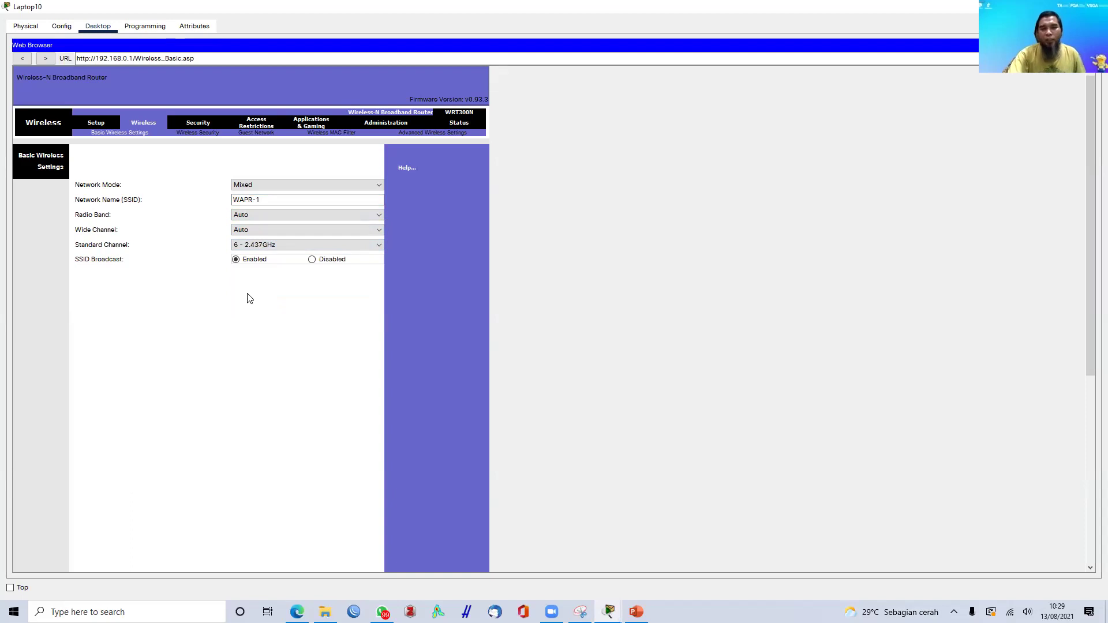
# - Save the basic wireless settings and review the page
pyautogui.scroll(-3, 281, 453)
pyautogui.scroll(-10, 281, 453)
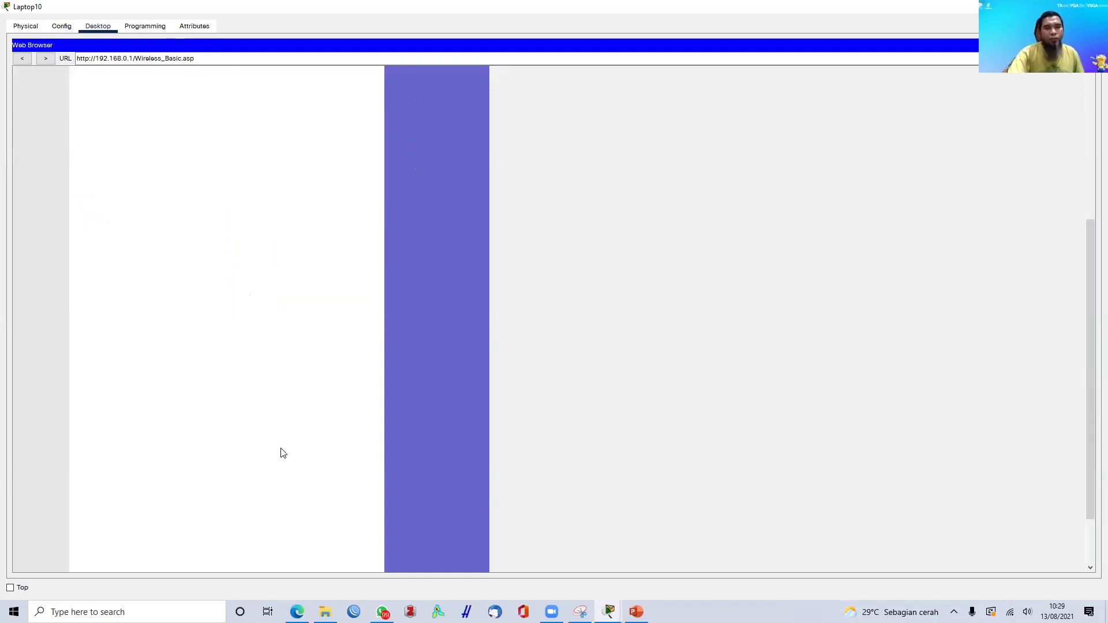
pyautogui.click(252, 553)
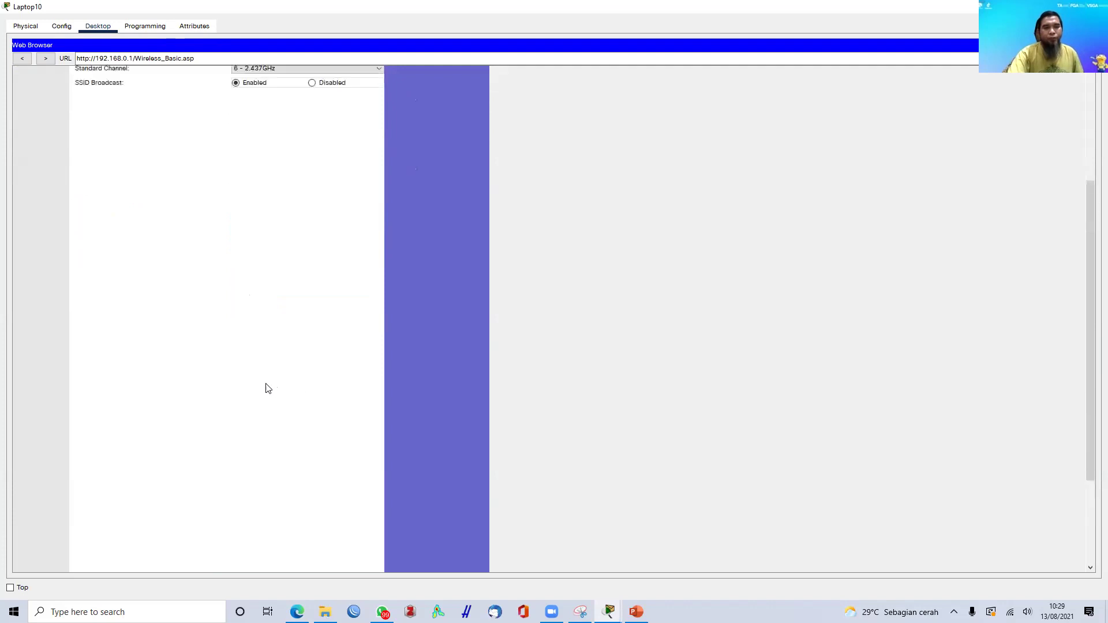
pyautogui.scroll(-5, 268, 389)
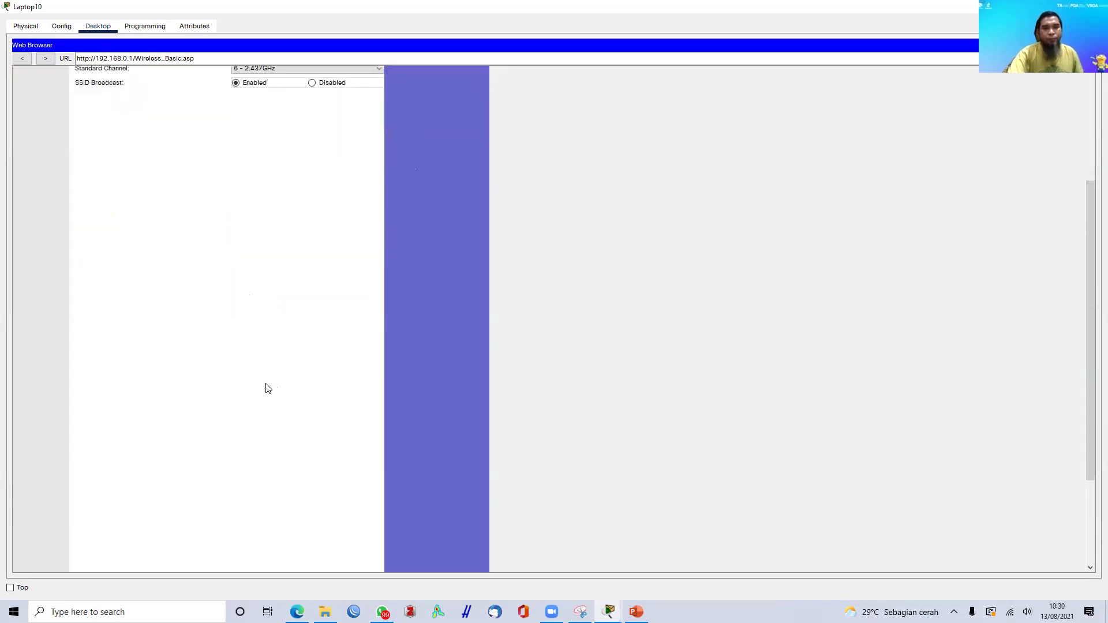
pyautogui.scroll(5, 272, 425)
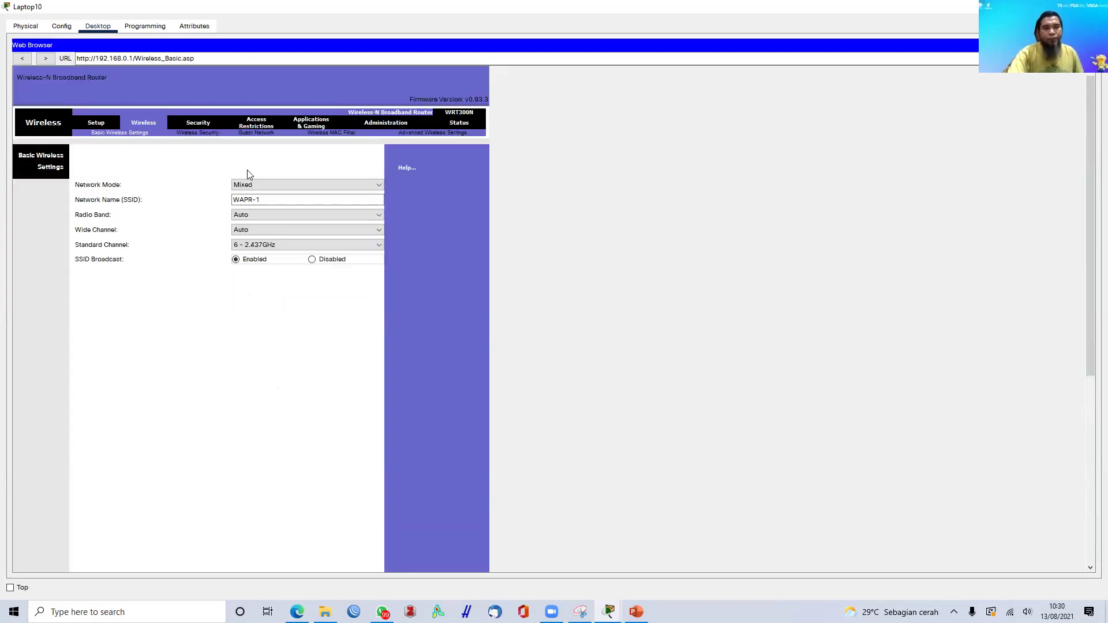
# - Choose WPA2 Personal on the Wireless Security page, then close Laptop10's web browser
pyautogui.click(191, 134)
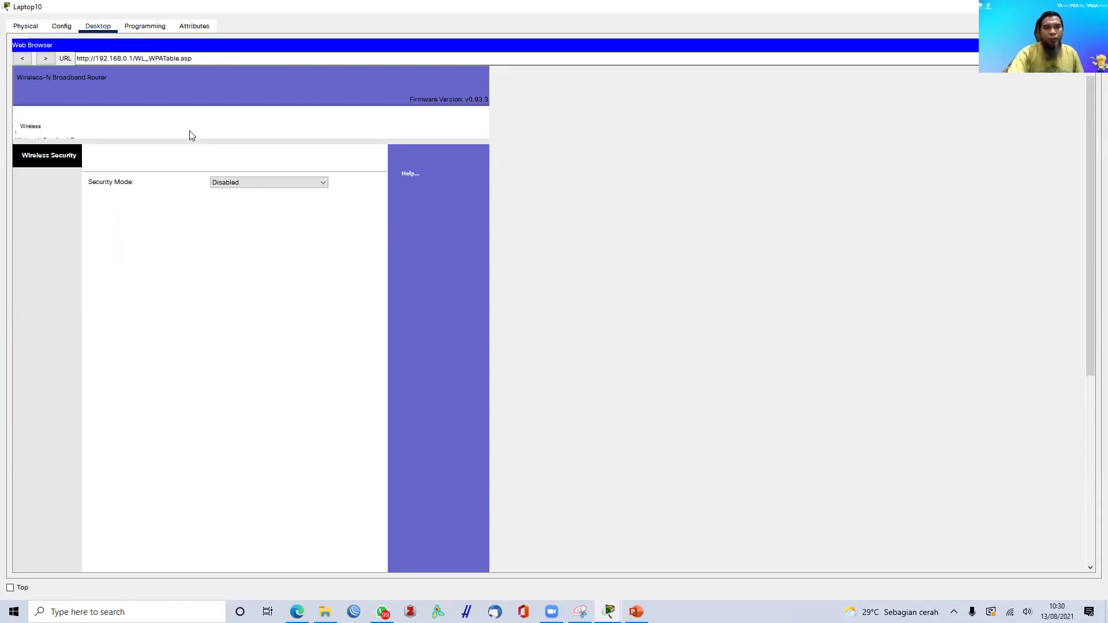
pyautogui.click(272, 185)
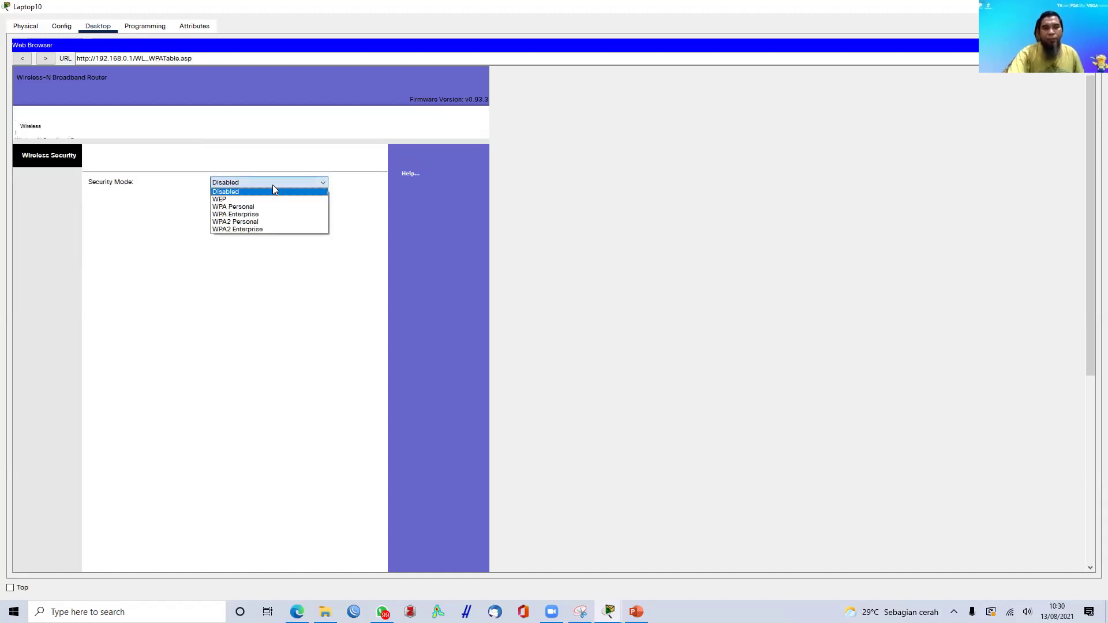
pyautogui.click(258, 221)
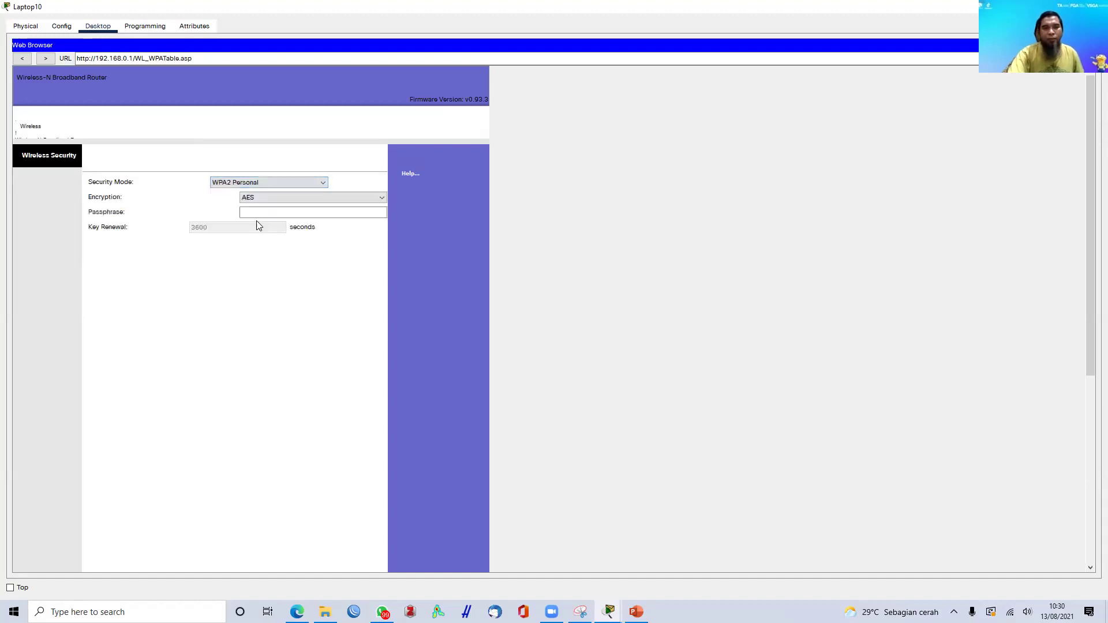
pyautogui.click(270, 213)
pyautogui.click(281, 184)
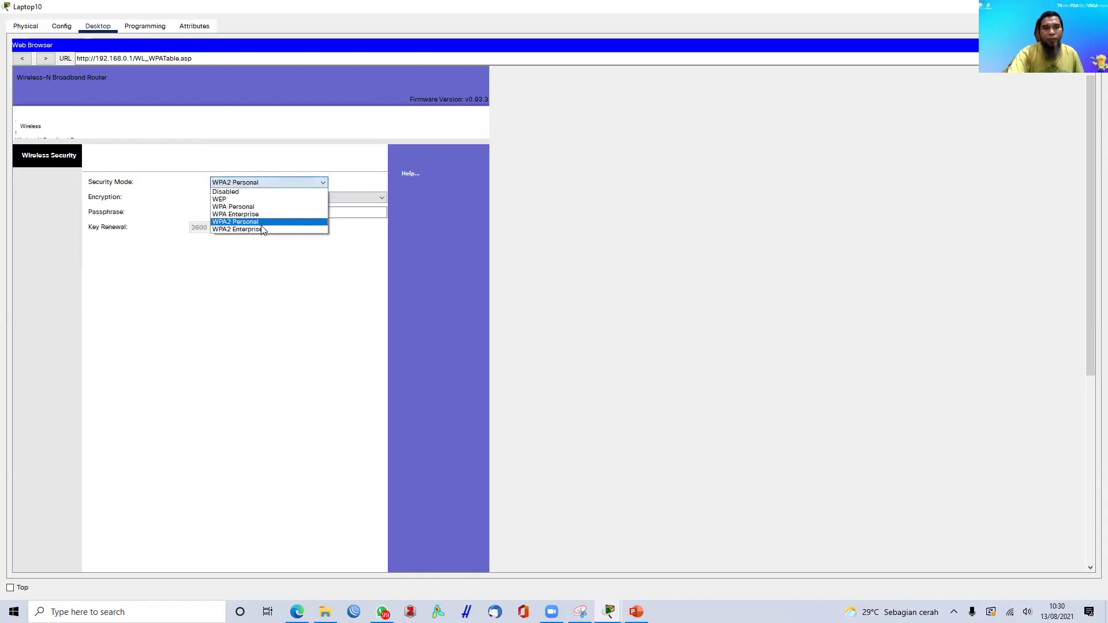
pyautogui.click(260, 223)
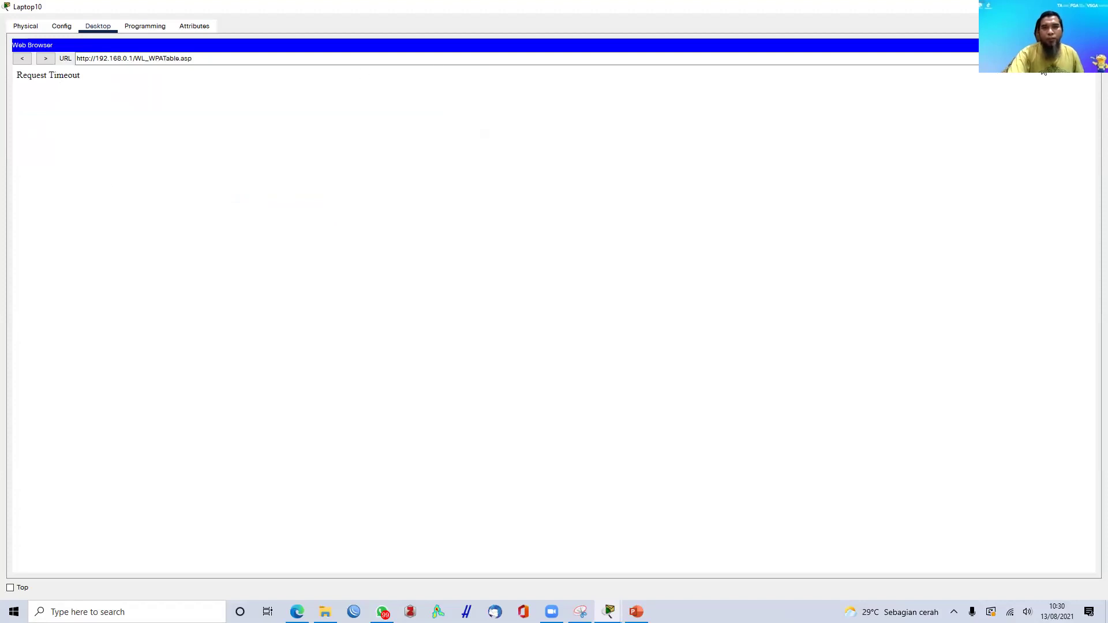
pyautogui.click(1089, 45)
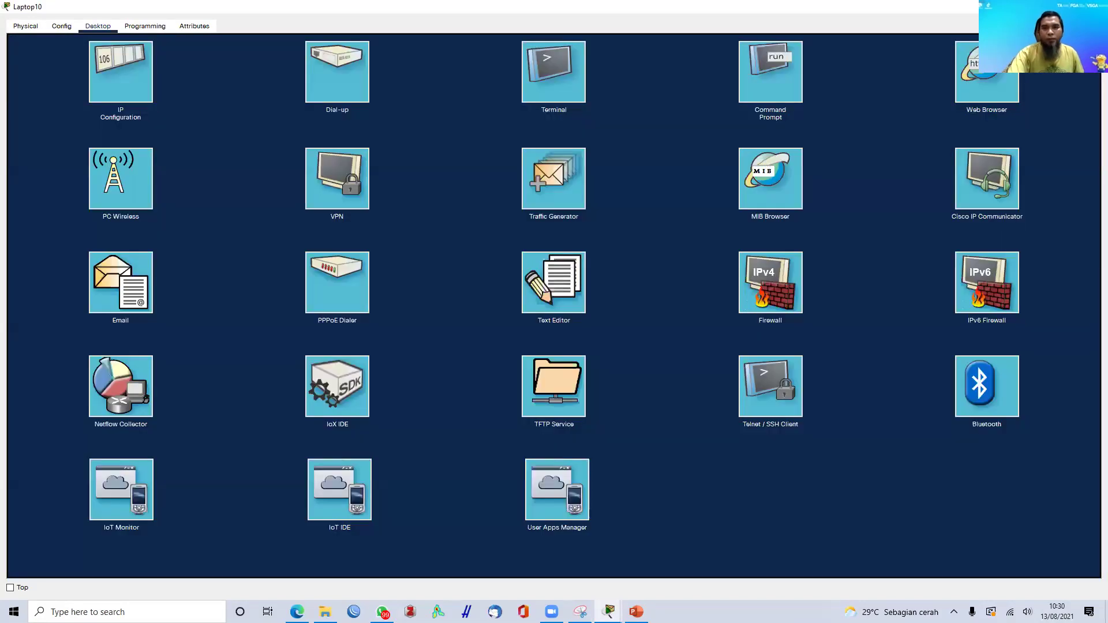
# - Connect Laptop10's PC Wireless client to the WAPR-1 network and close the laptop window
pyautogui.click(1096, 6)
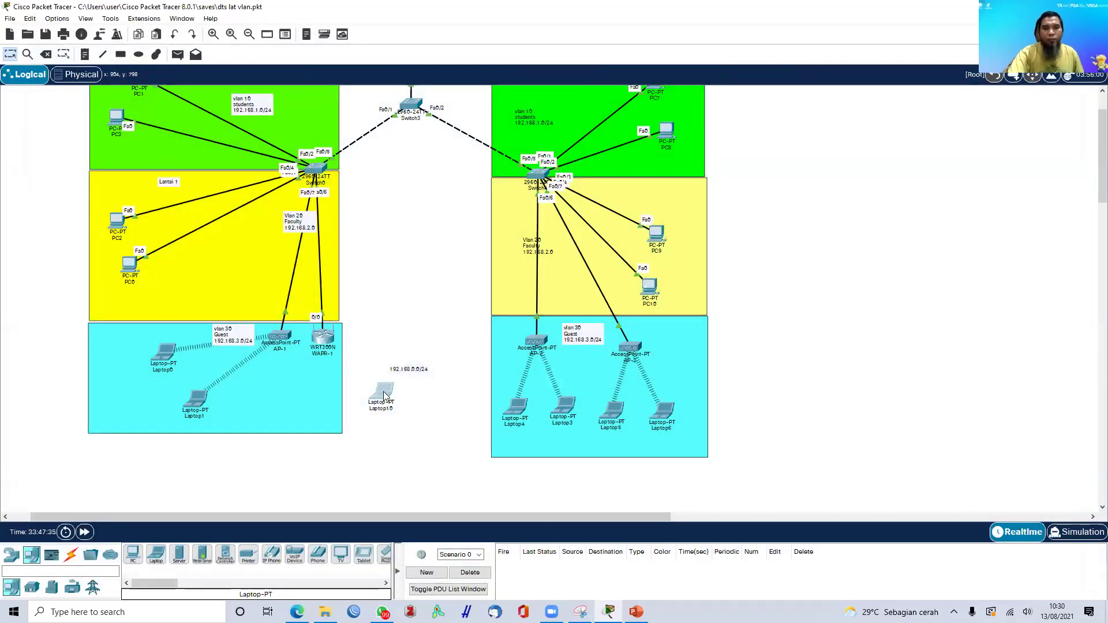
pyautogui.click(385, 396)
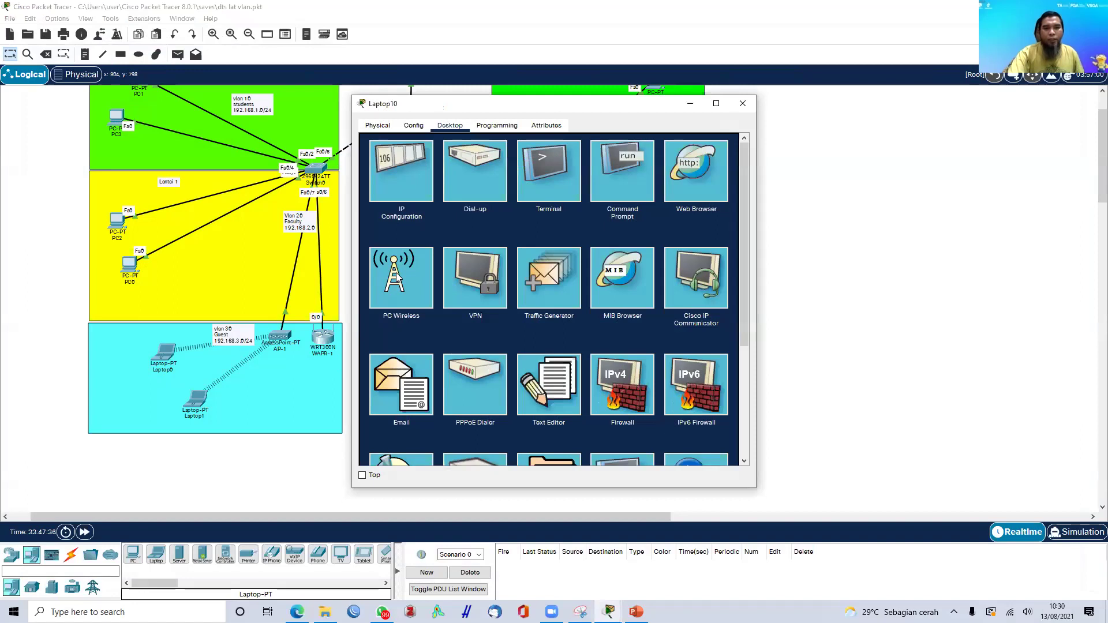
pyautogui.click(397, 279)
pyautogui.click(464, 242)
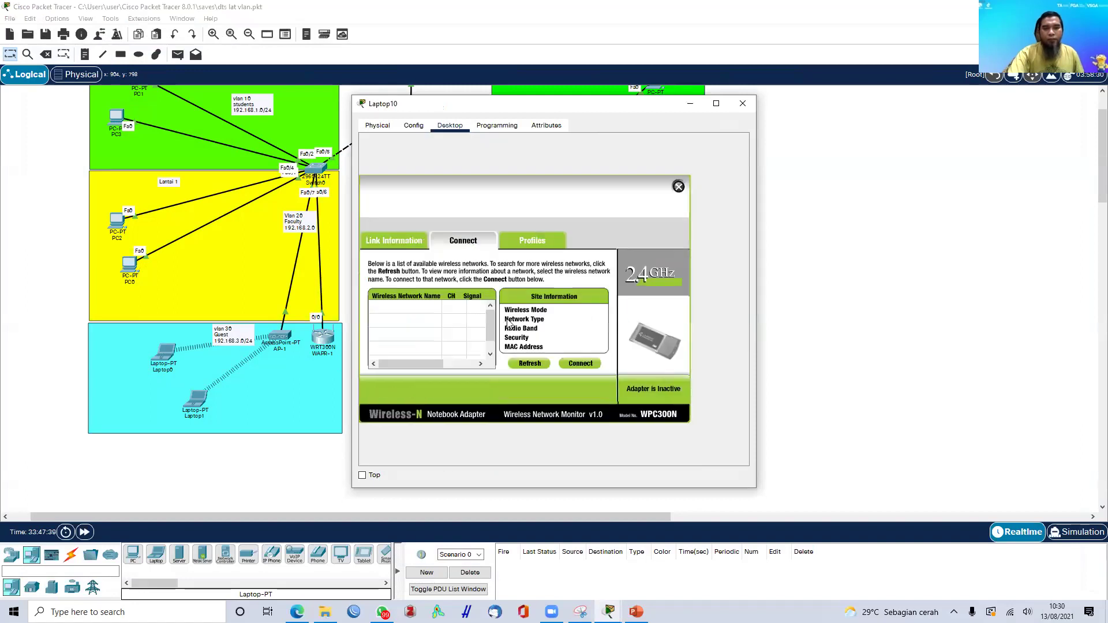
pyautogui.moveTo(673, 103); pyautogui.dragTo(827, 80)
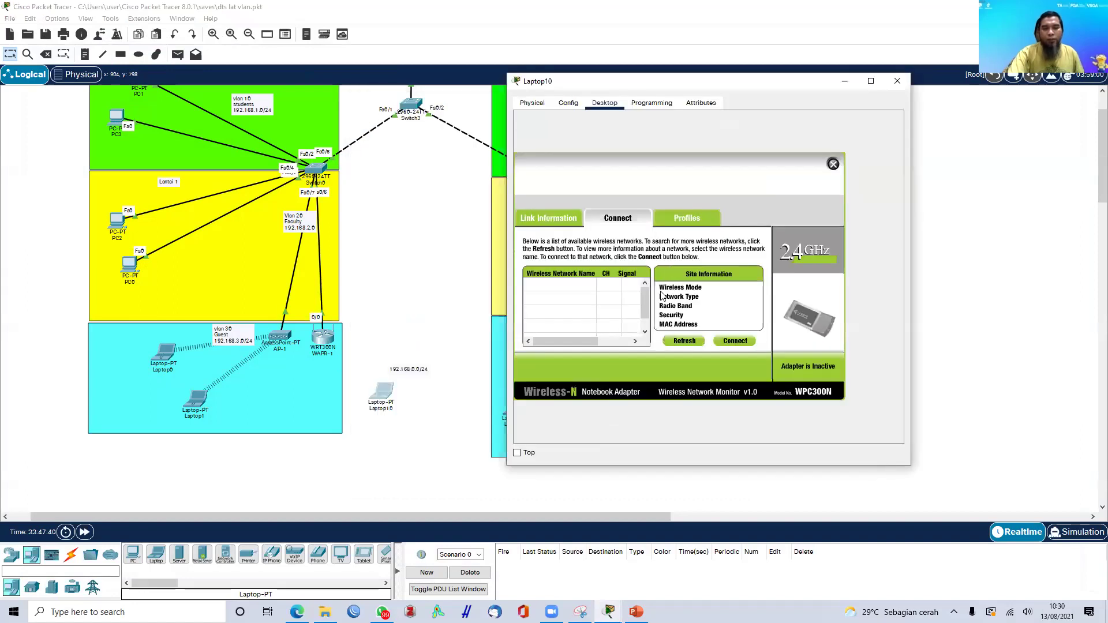
pyautogui.click(548, 300)
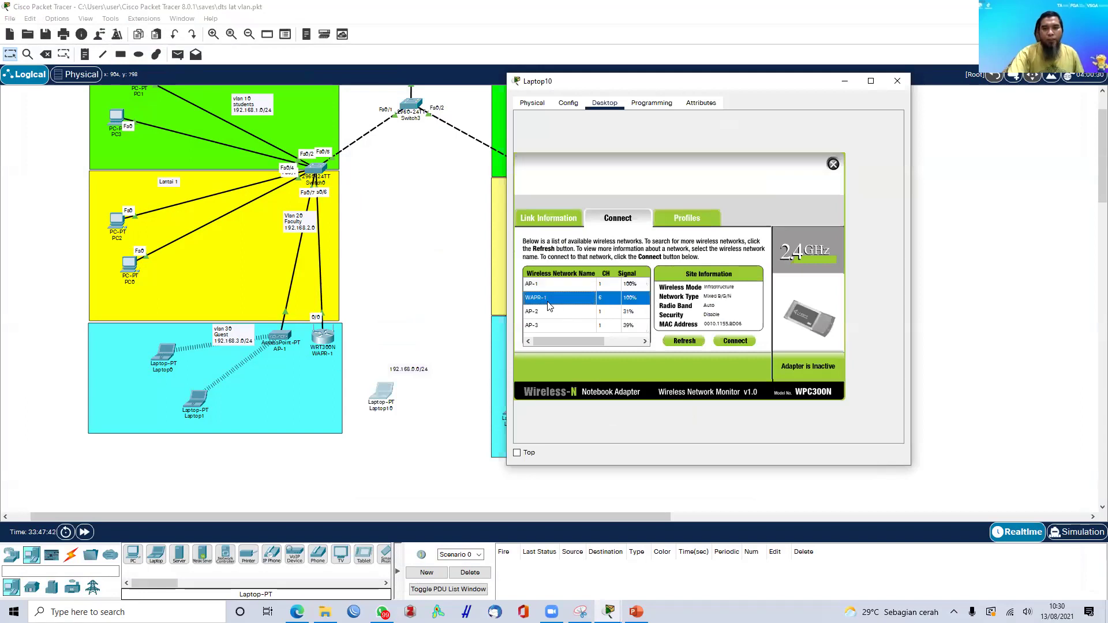
pyautogui.click(745, 341)
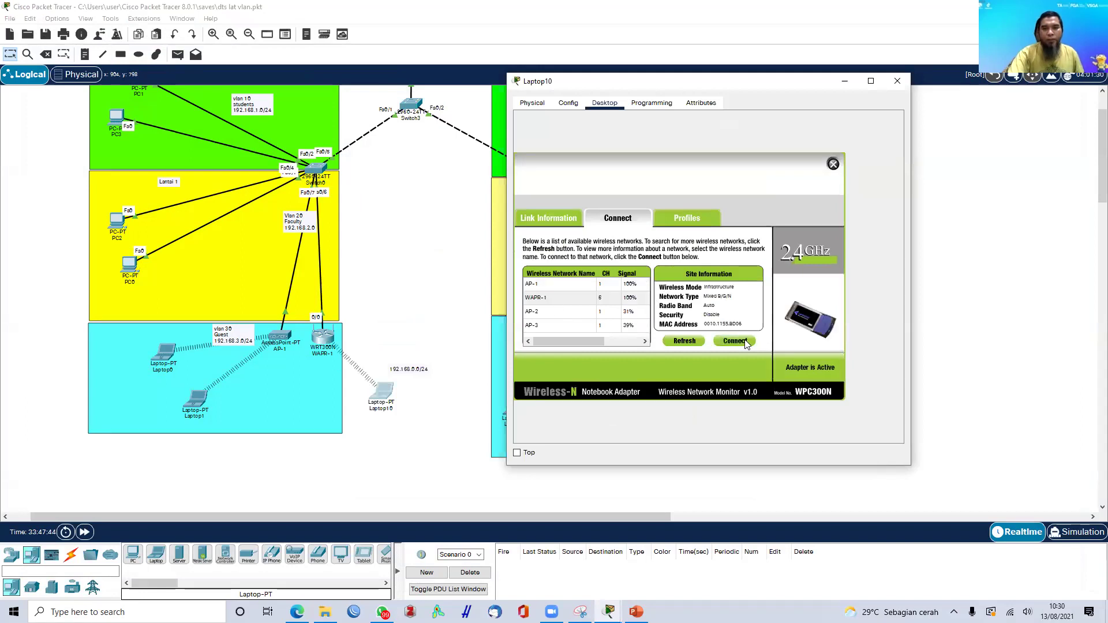
pyautogui.click(897, 81)
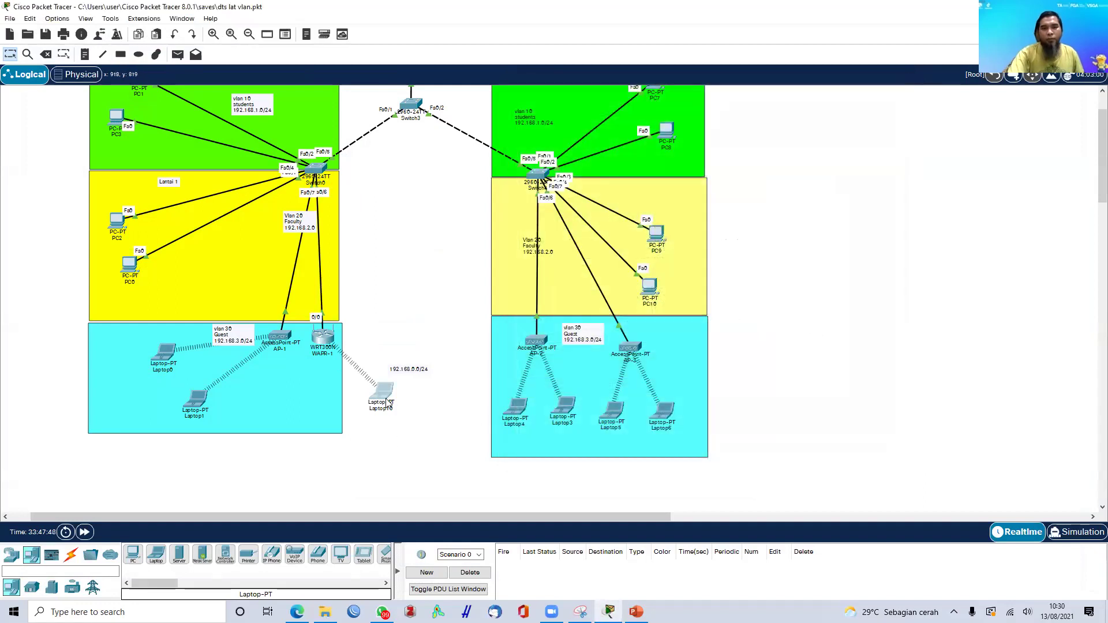
# - Log in to the router at 192.168.0.1 from Laptop10's browser with the admin credentials
pyautogui.click(383, 398)
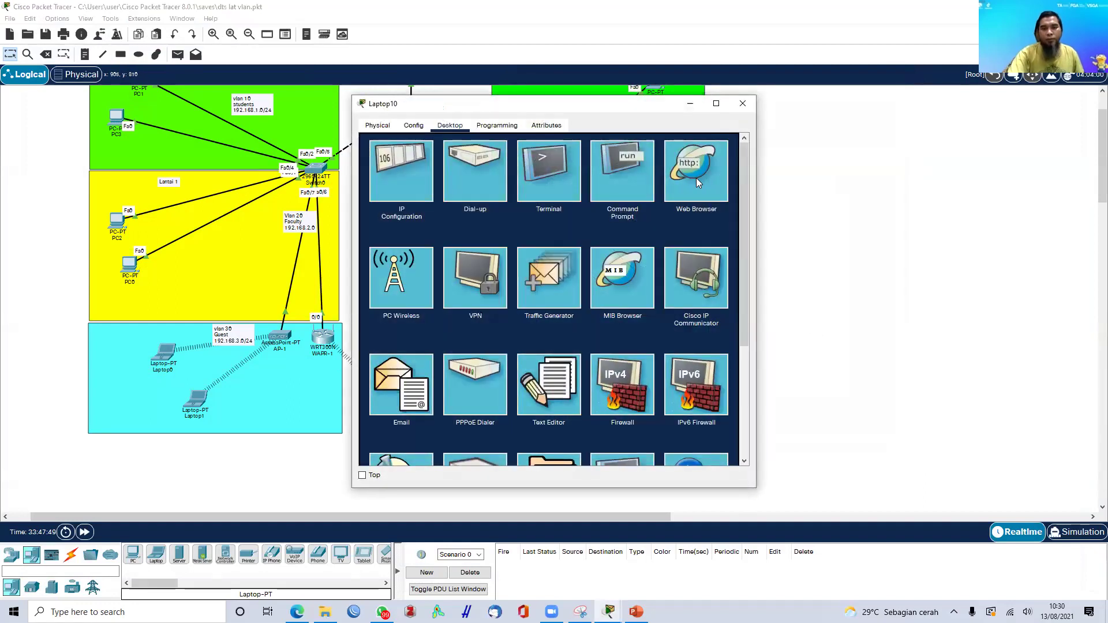
pyautogui.click(695, 170)
pyautogui.click(466, 157)
pyautogui.write('192.168.0.1')
pyautogui.press('Return')
pyautogui.write('admin')
pyautogui.press('Tab')
pyautogui.write('ad')
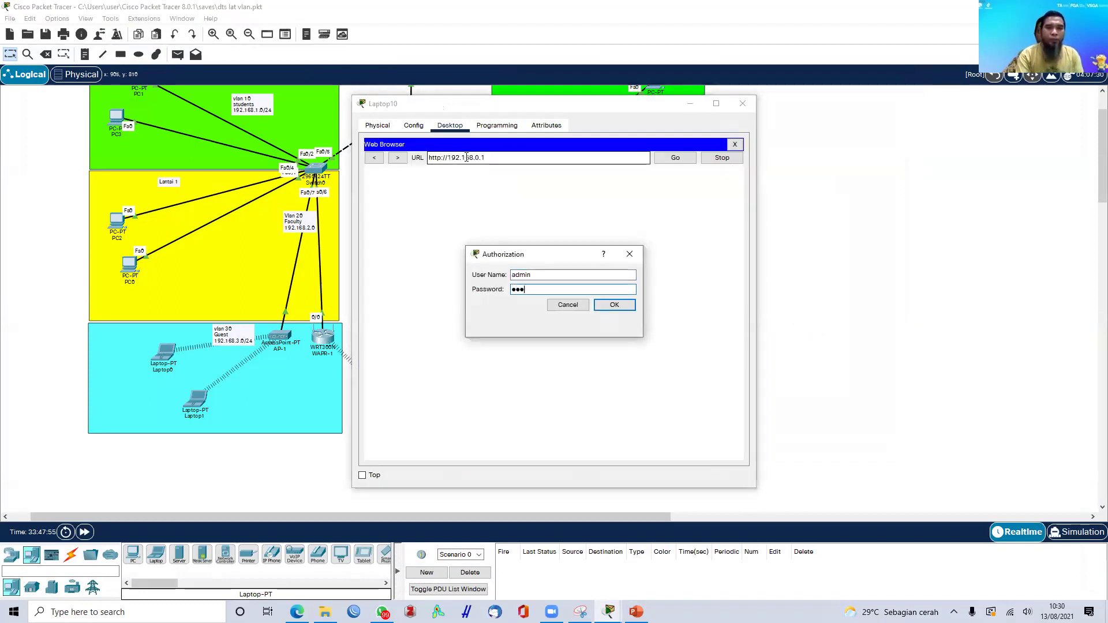
pyautogui.write('min')
pyautogui.press('Return')
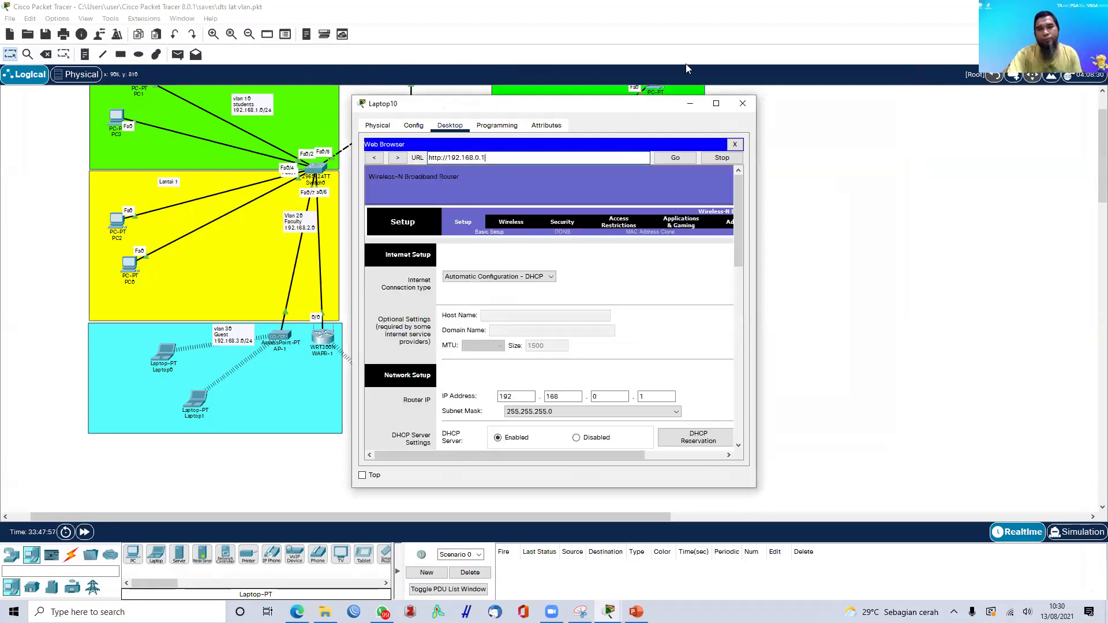
# - Maximize the browser and open the router's Basic Wireless Settings page
pyautogui.click(715, 107)
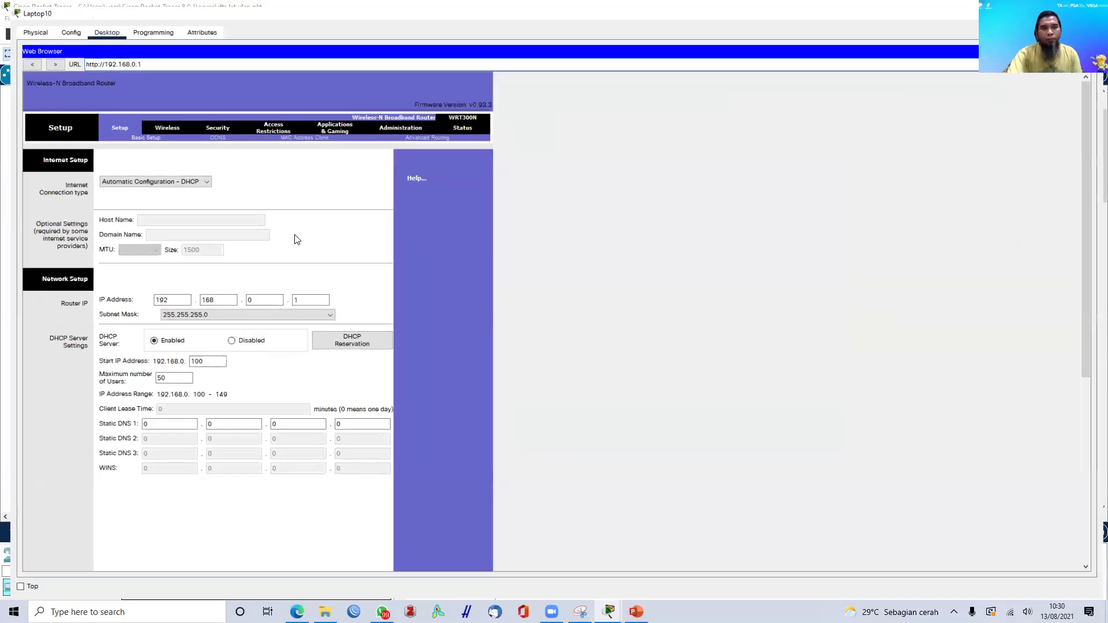
pyautogui.click(214, 122)
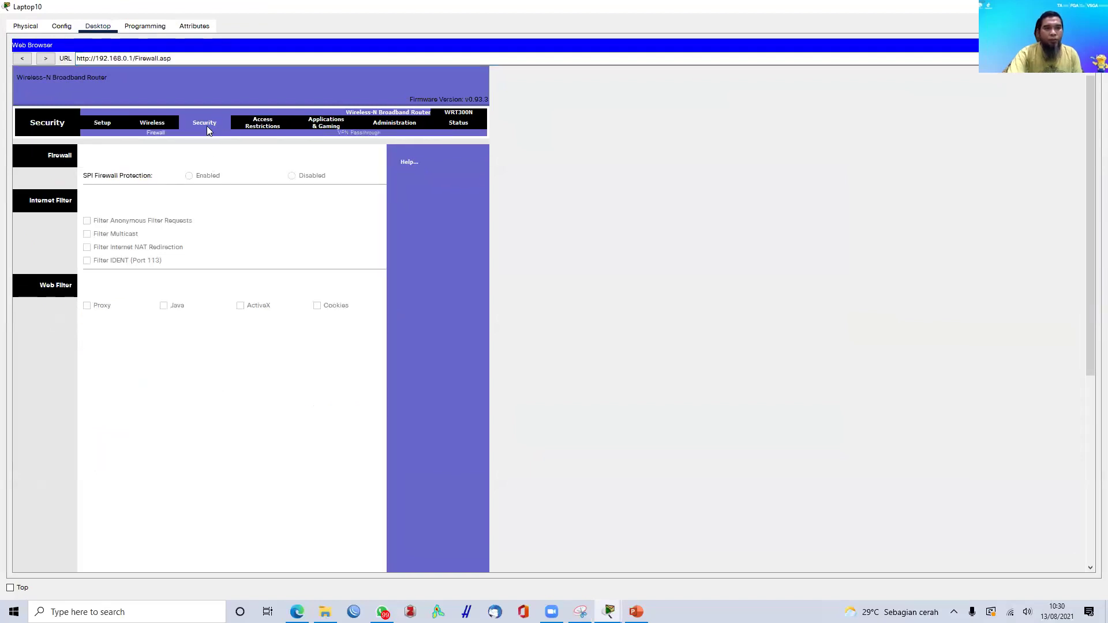
pyautogui.click(153, 123)
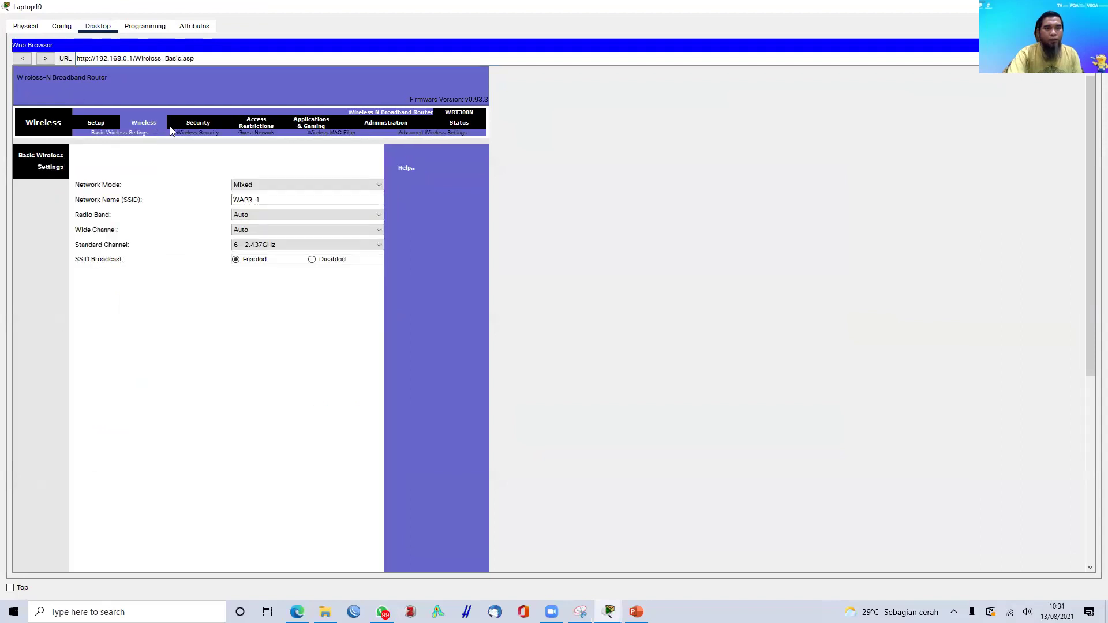
# - Set wireless security mode to WPA2 Personal with AES encryption
pyautogui.click(204, 133)
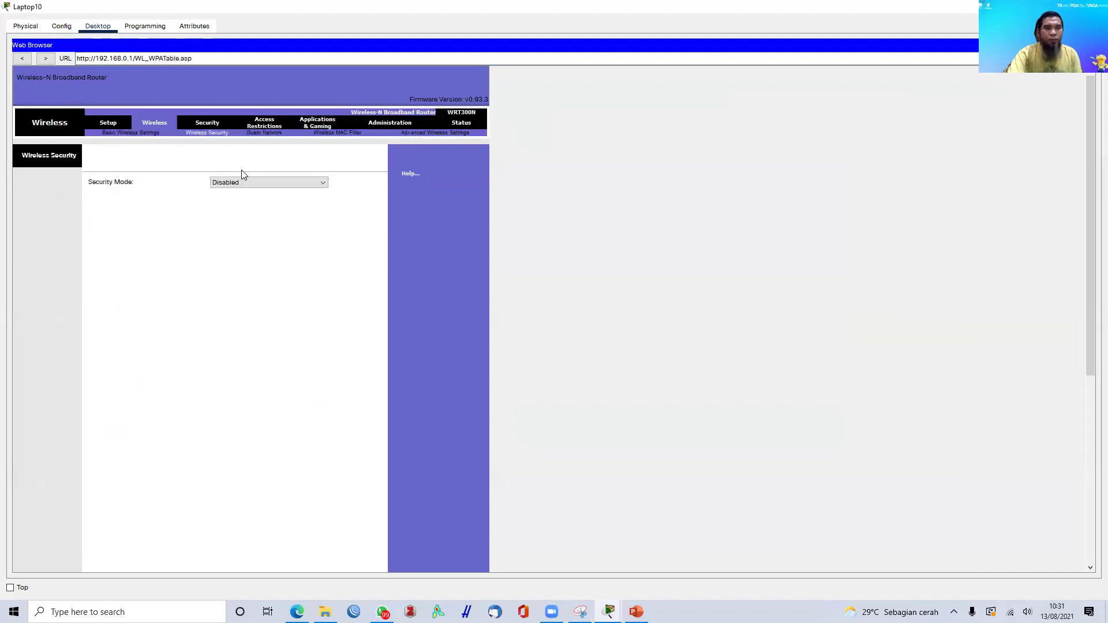
pyautogui.click(265, 182)
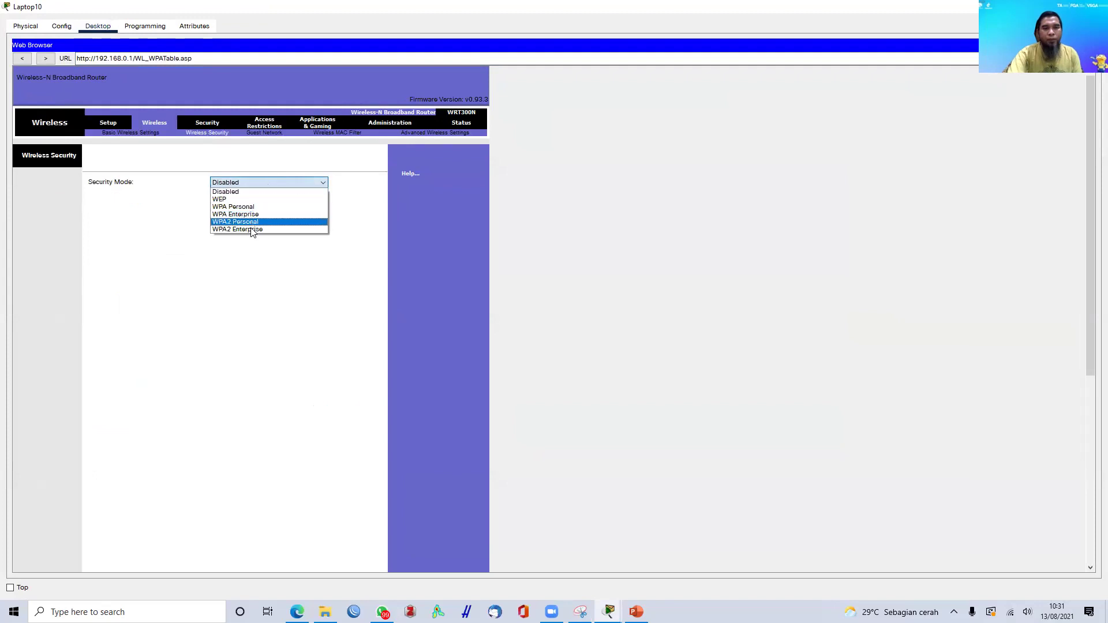
pyautogui.click(251, 231)
pyautogui.click(269, 183)
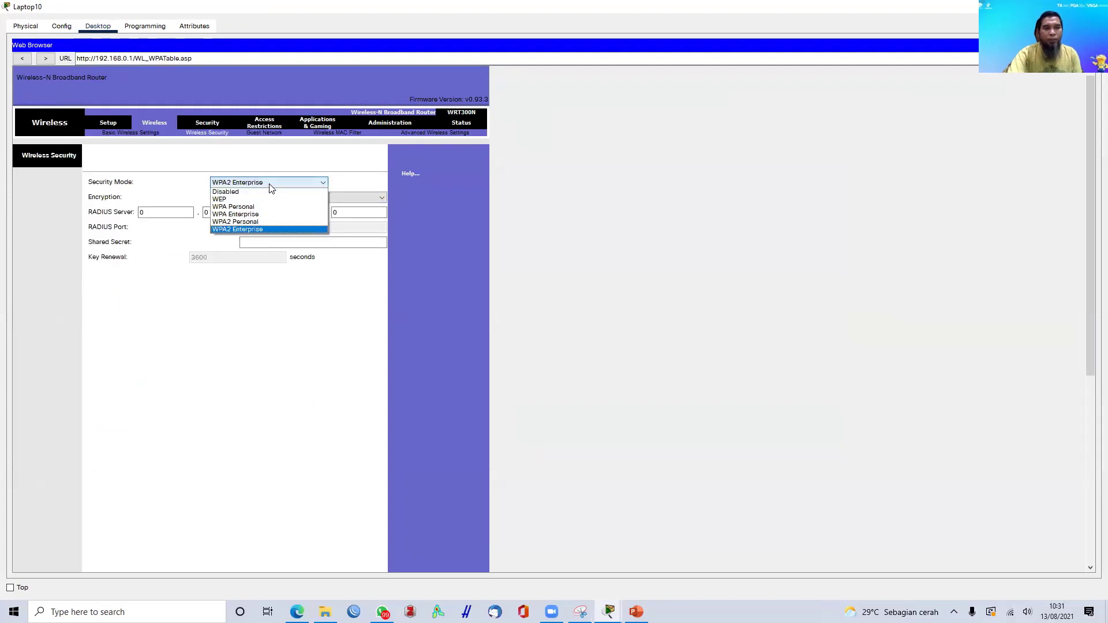
pyautogui.click(247, 223)
pyautogui.click(330, 212)
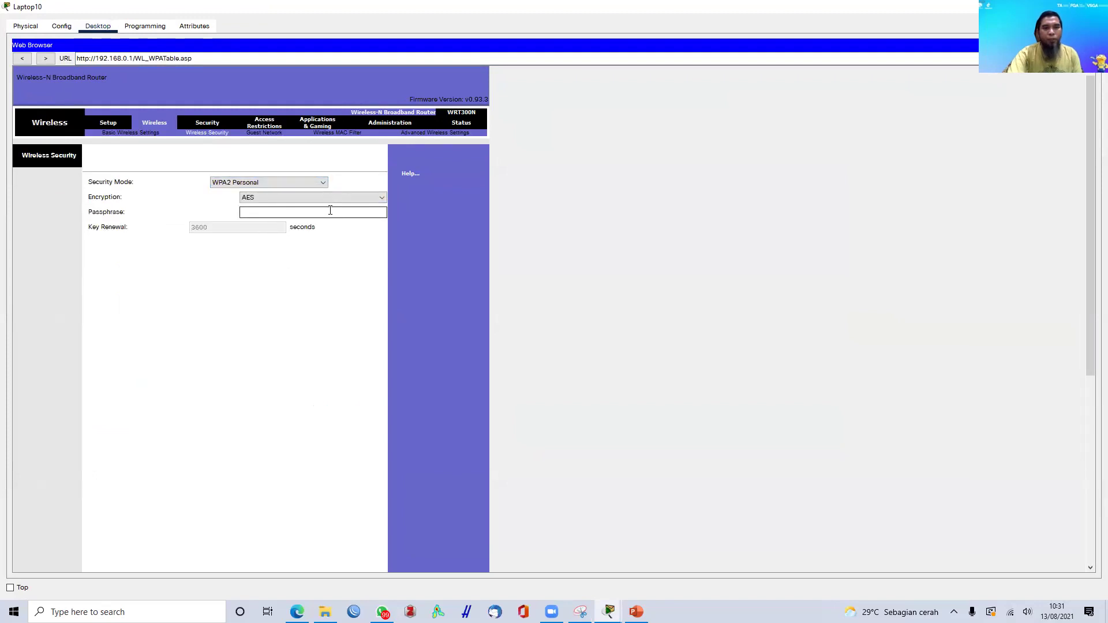
pyautogui.click(304, 193)
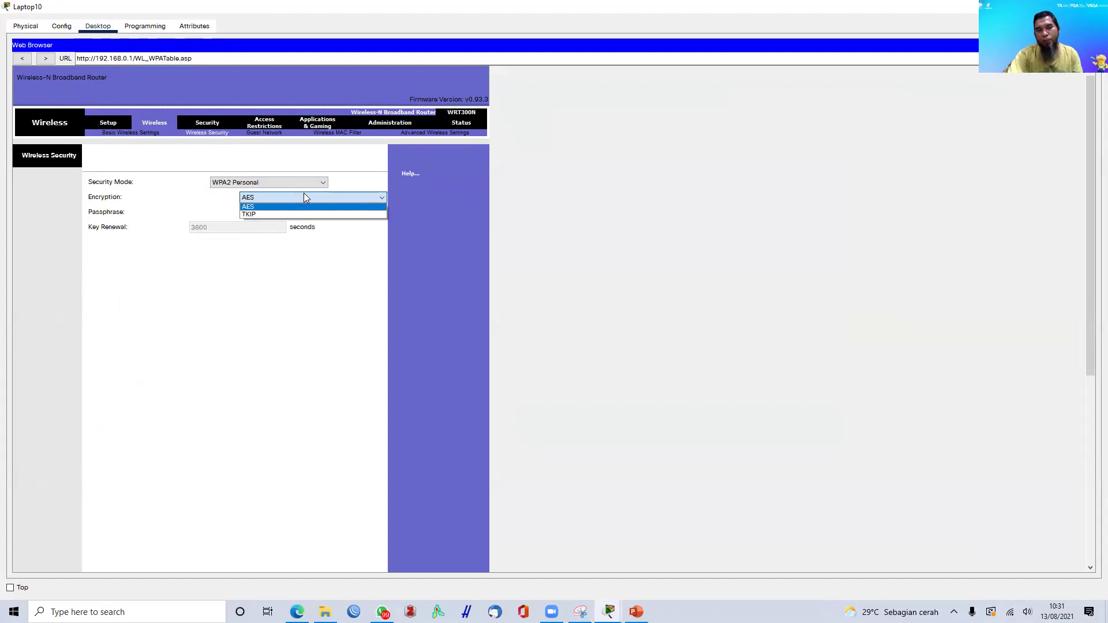
pyautogui.click(352, 175)
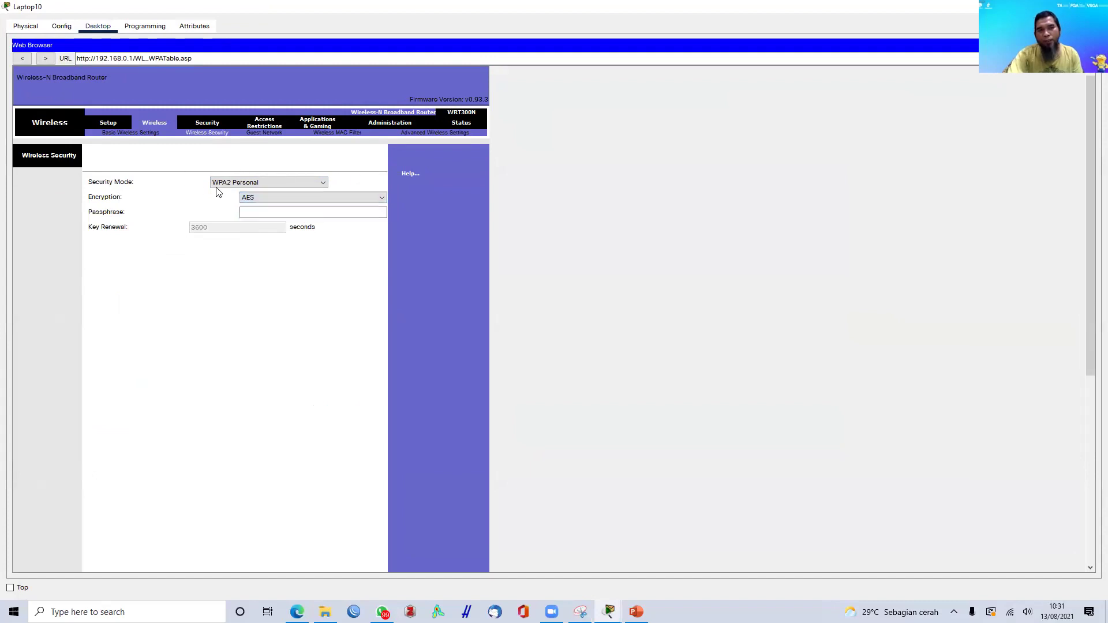
pyautogui.click(280, 198)
pyautogui.click(279, 198)
# - Enter the wireless passphrase, save the settings, and close the browser and Laptop10 windows
pyautogui.click(277, 213)
pyautogui.write('12345678')
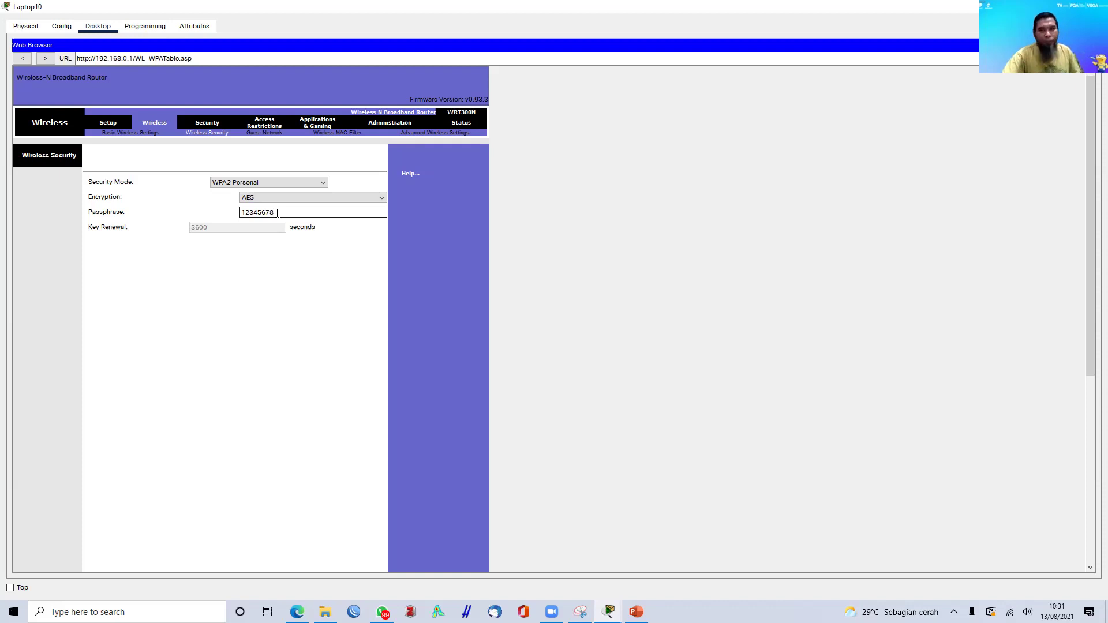
pyautogui.scroll(-10, 307, 311)
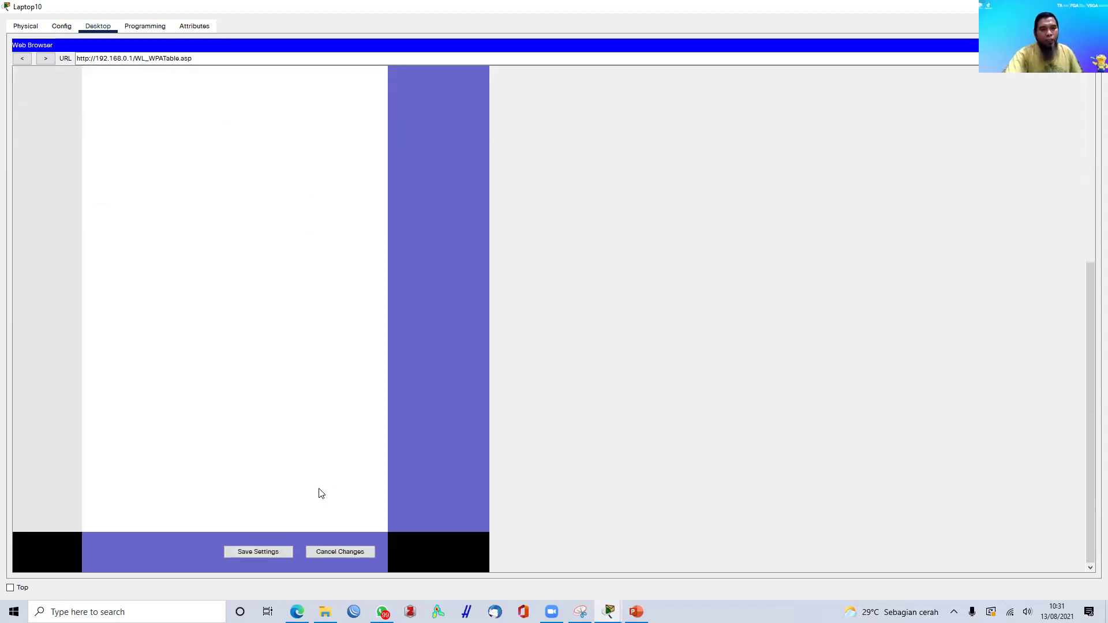
pyautogui.click(276, 552)
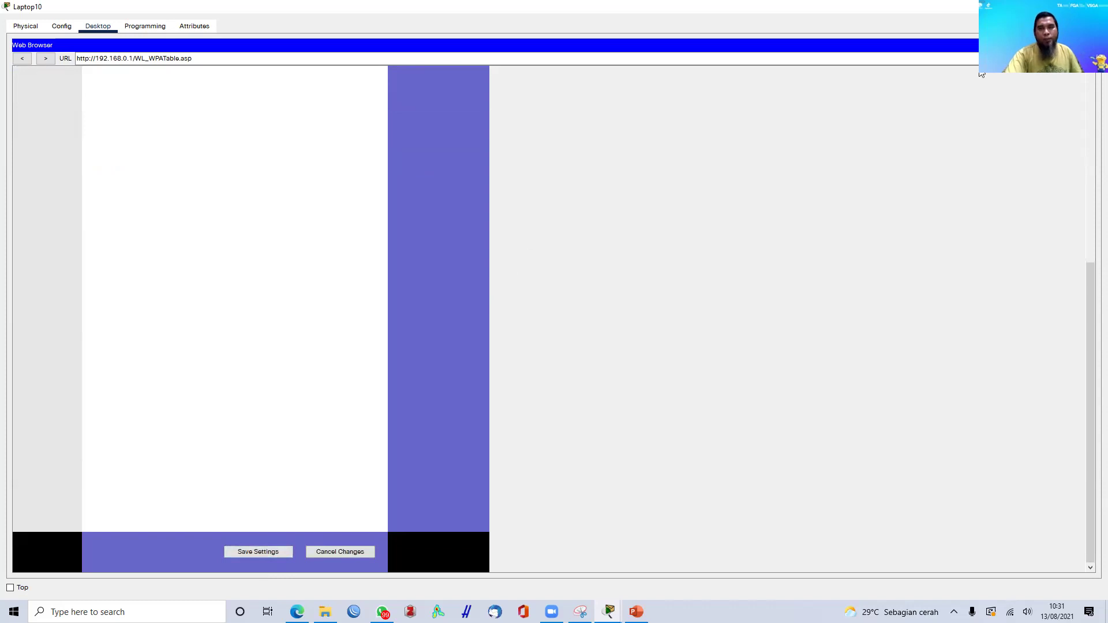
pyautogui.click(1092, 45)
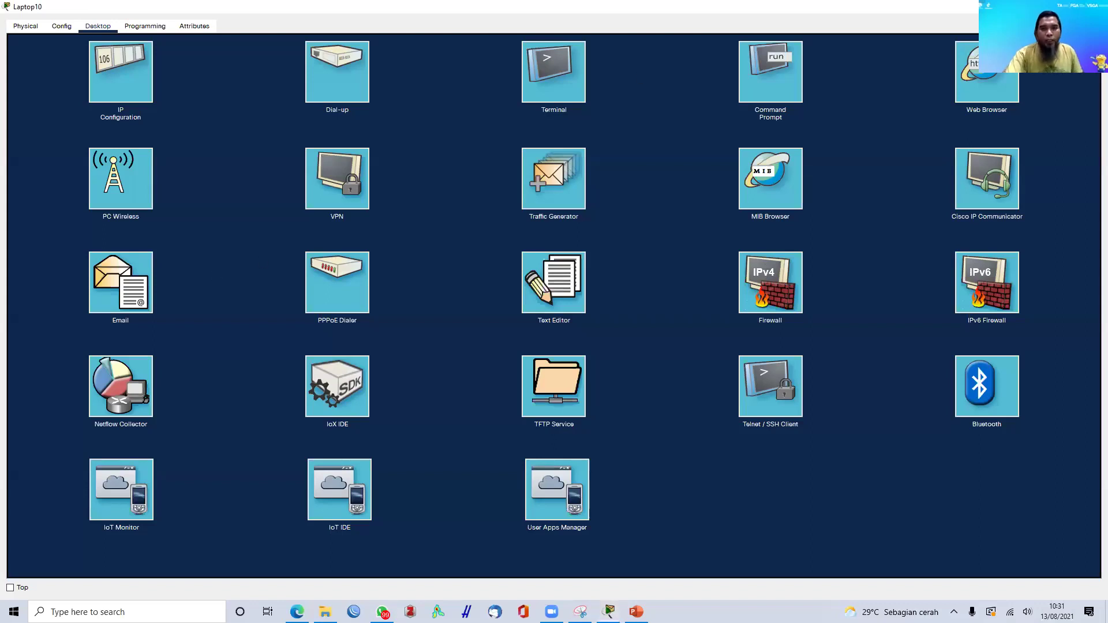
pyautogui.click(1099, 7)
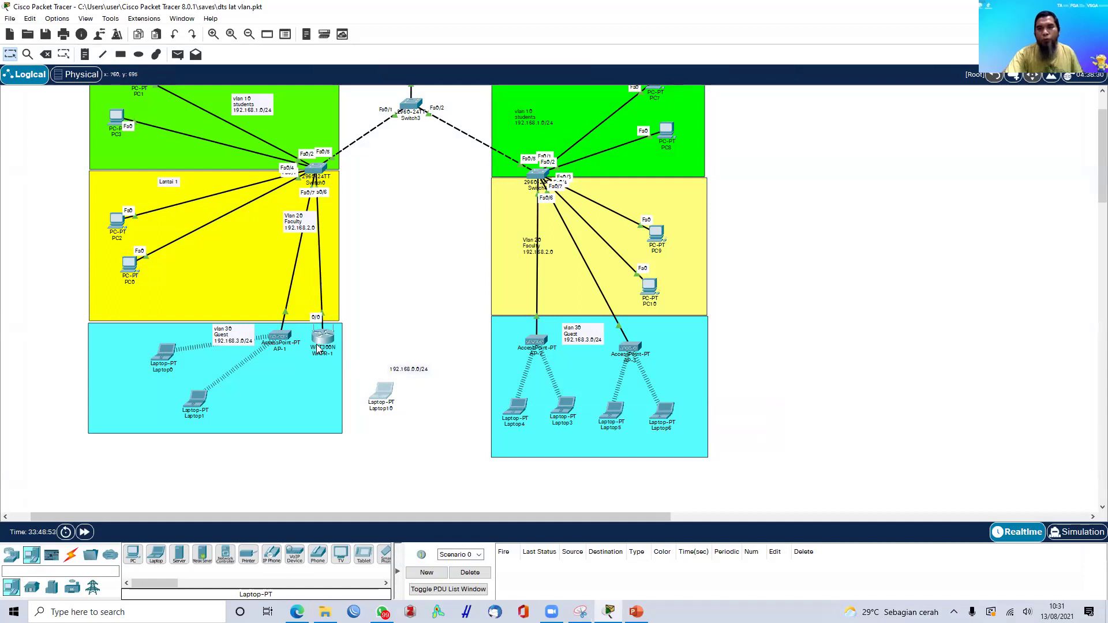
# - Refresh Laptop10's wireless networks and join WAPR-1 by entering the pre-shared key
pyautogui.click(384, 397)
pyautogui.click(407, 286)
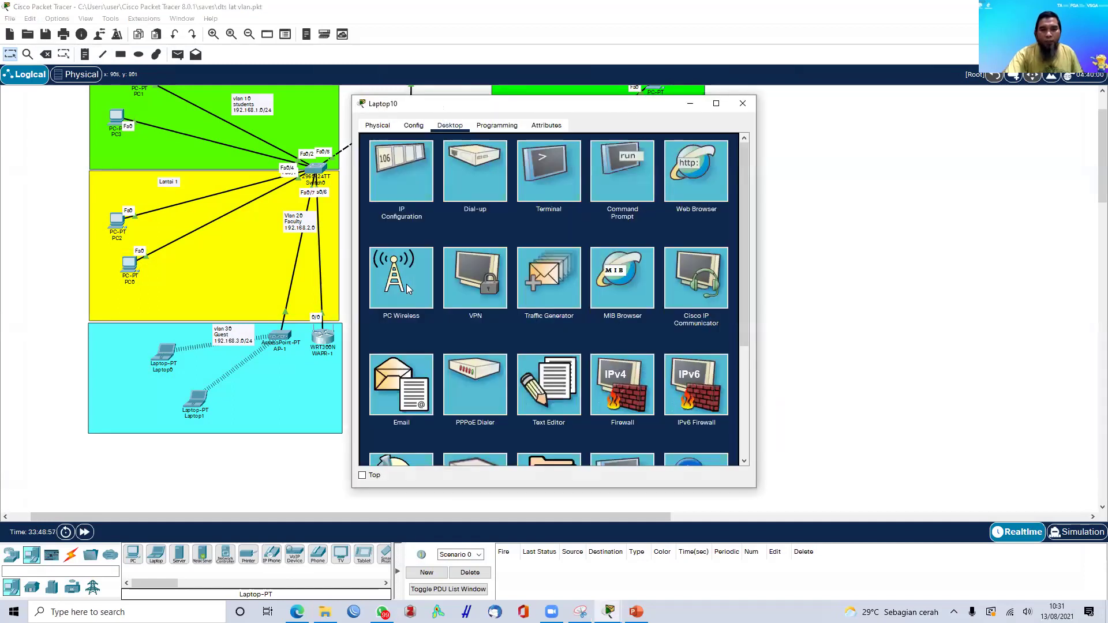
pyautogui.click(474, 247)
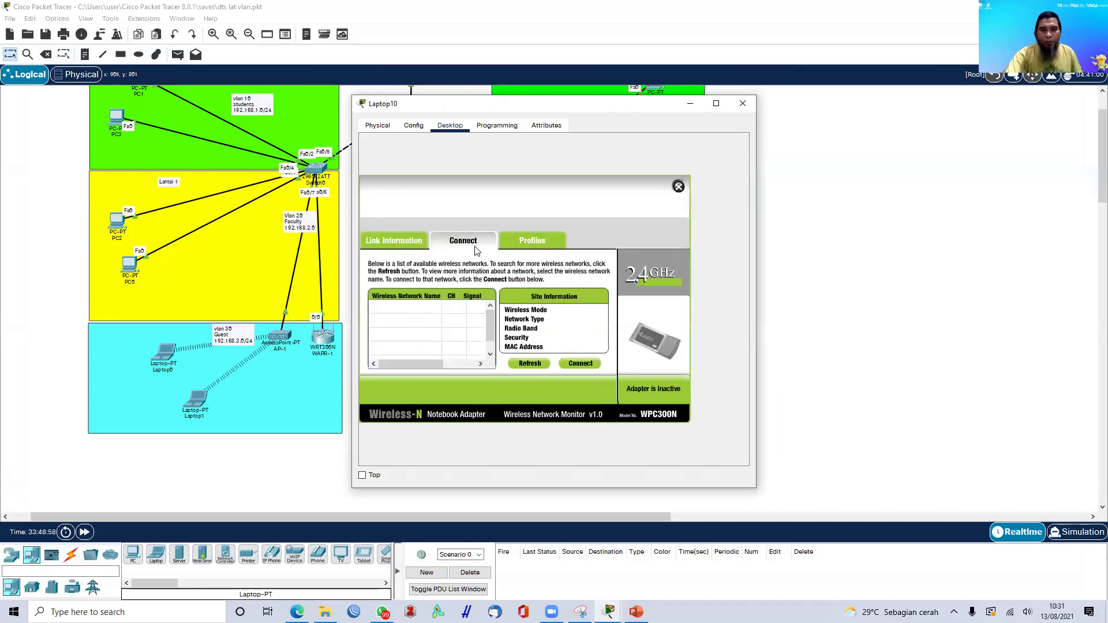
pyautogui.click(518, 365)
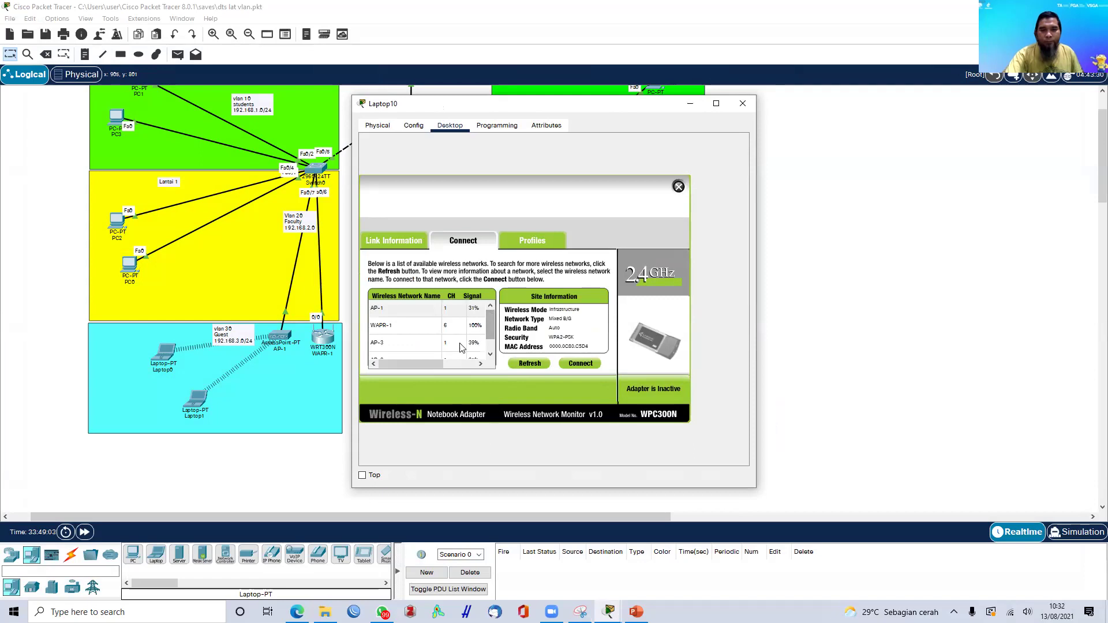
pyautogui.click(391, 326)
pyautogui.click(582, 364)
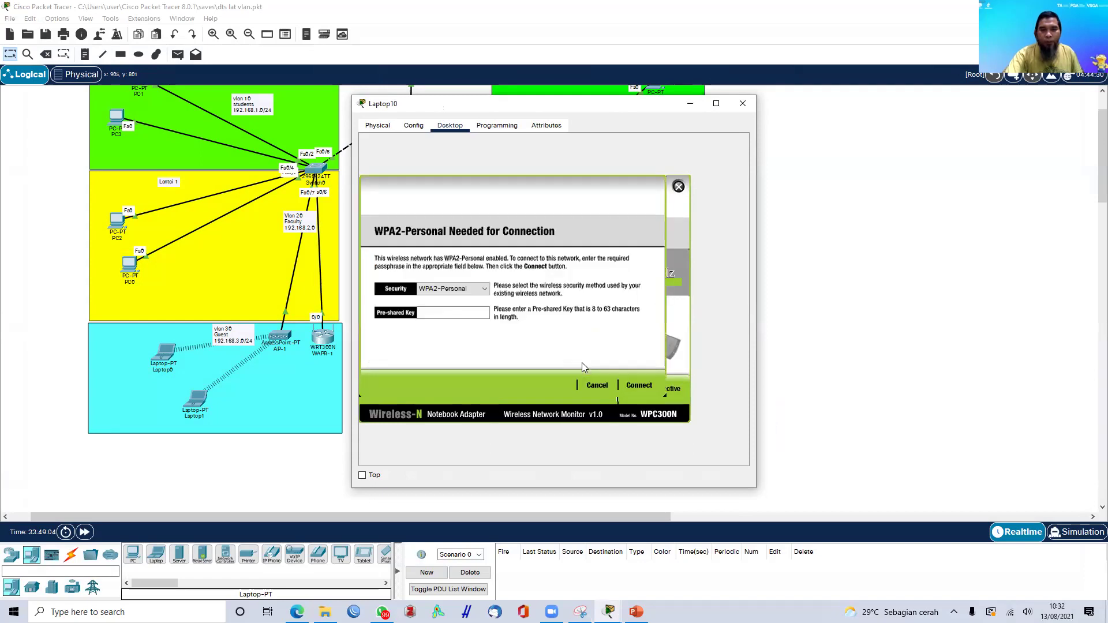
pyautogui.click(449, 314)
pyautogui.write('12345678')
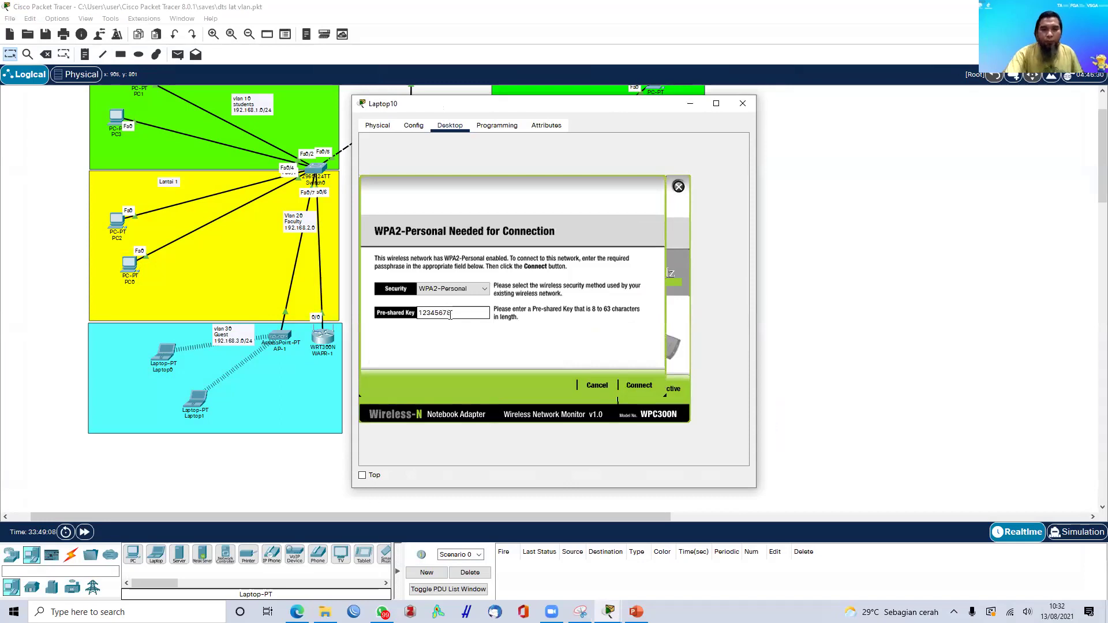
pyautogui.click(639, 385)
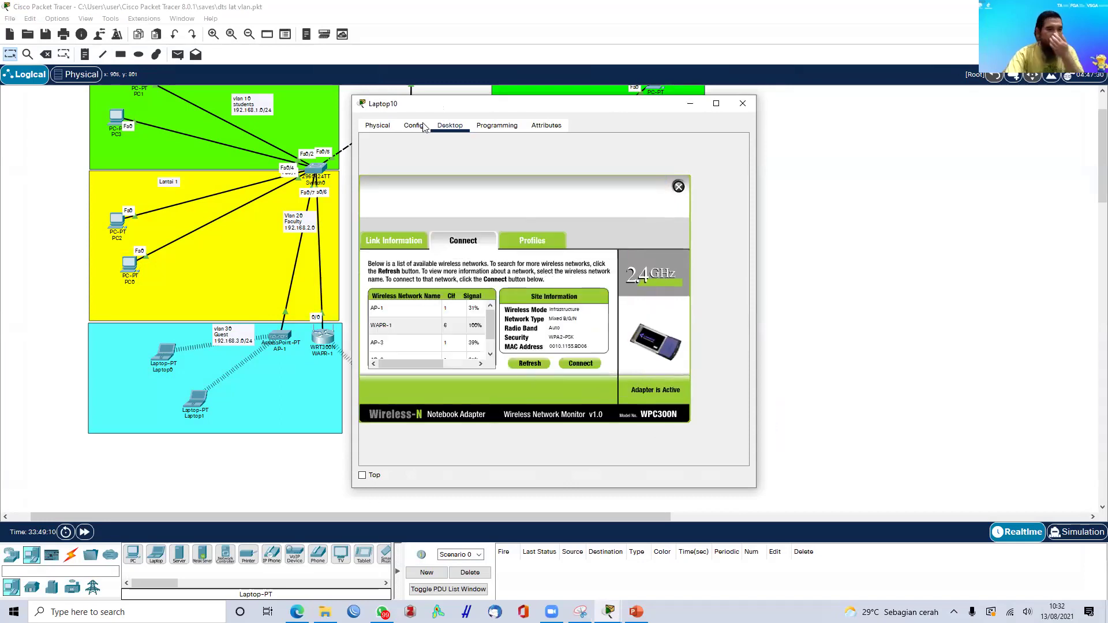
# - Confirm Laptop10's IP Configuration shows 192.168.0.100 with gateway 192.168.0.1, then close it
pyautogui.moveTo(450, 105); pyautogui.dragTo(605, 114)
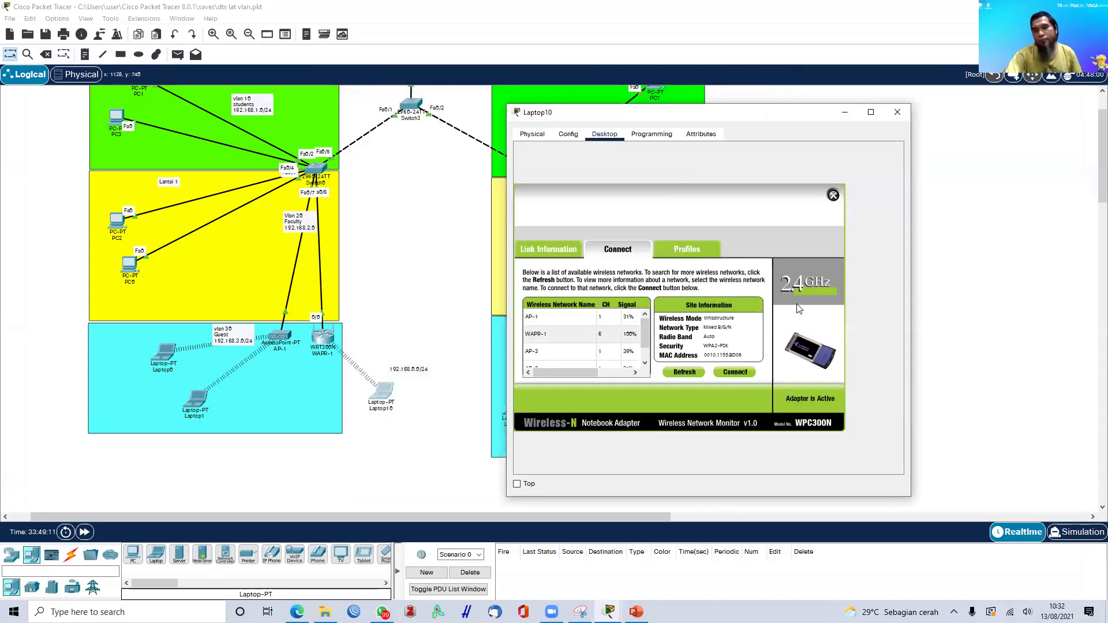
pyautogui.click(832, 196)
pyautogui.click(560, 196)
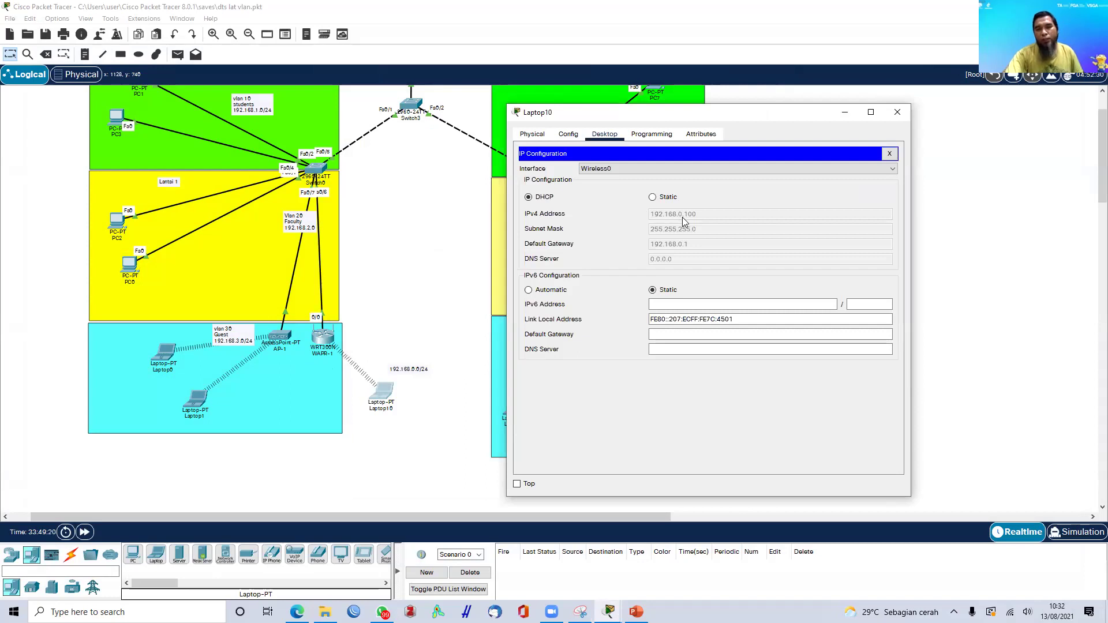
pyautogui.click(898, 111)
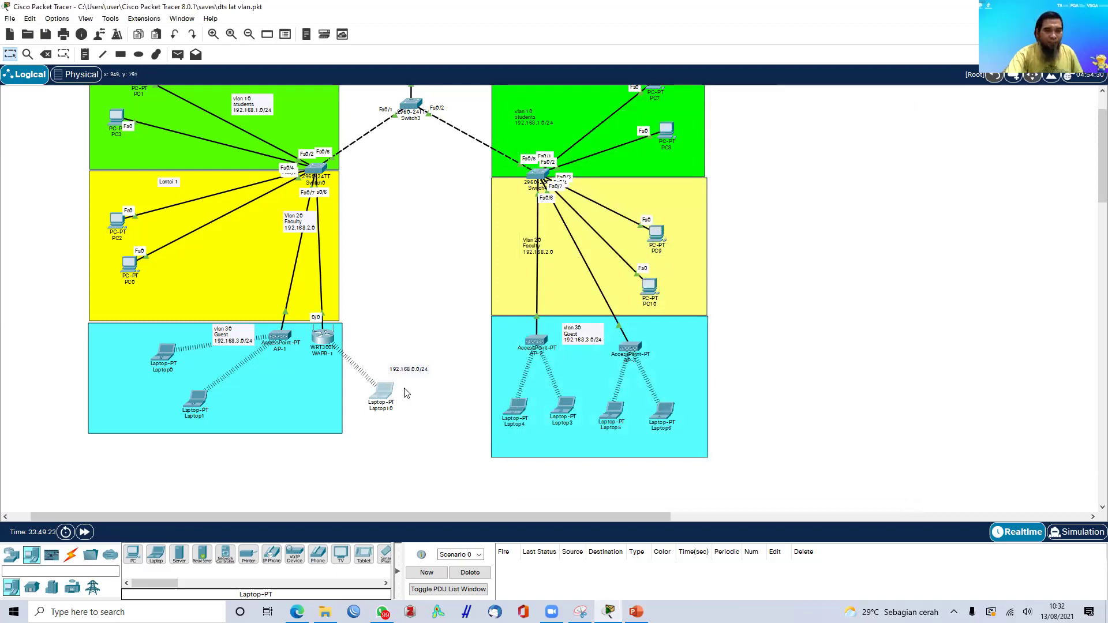
# - Place a new Laptop-PT, Laptop11, beside Laptop10 and open its device window
pyautogui.moveTo(385, 394); pyautogui.dragTo(390, 412)
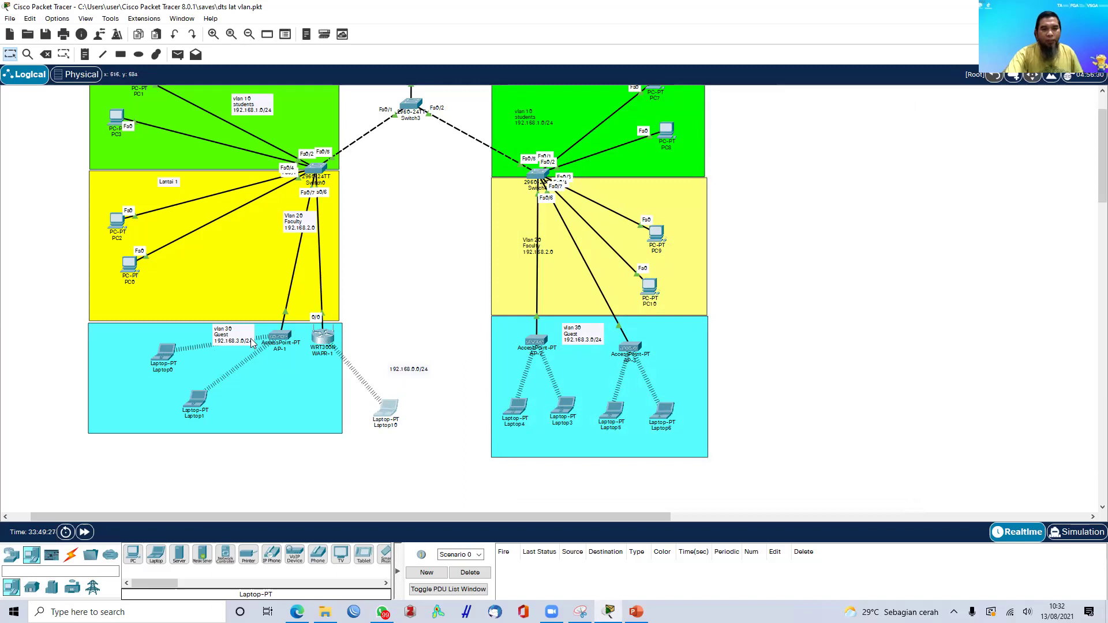
pyautogui.click(12, 555)
pyautogui.click(32, 555)
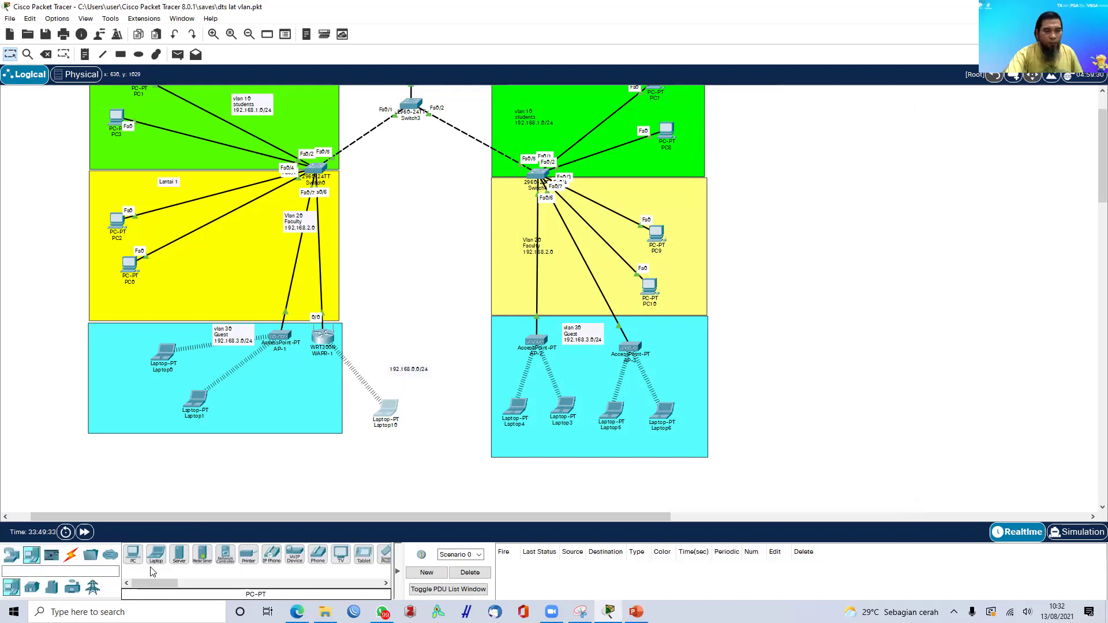
pyautogui.click(156, 555)
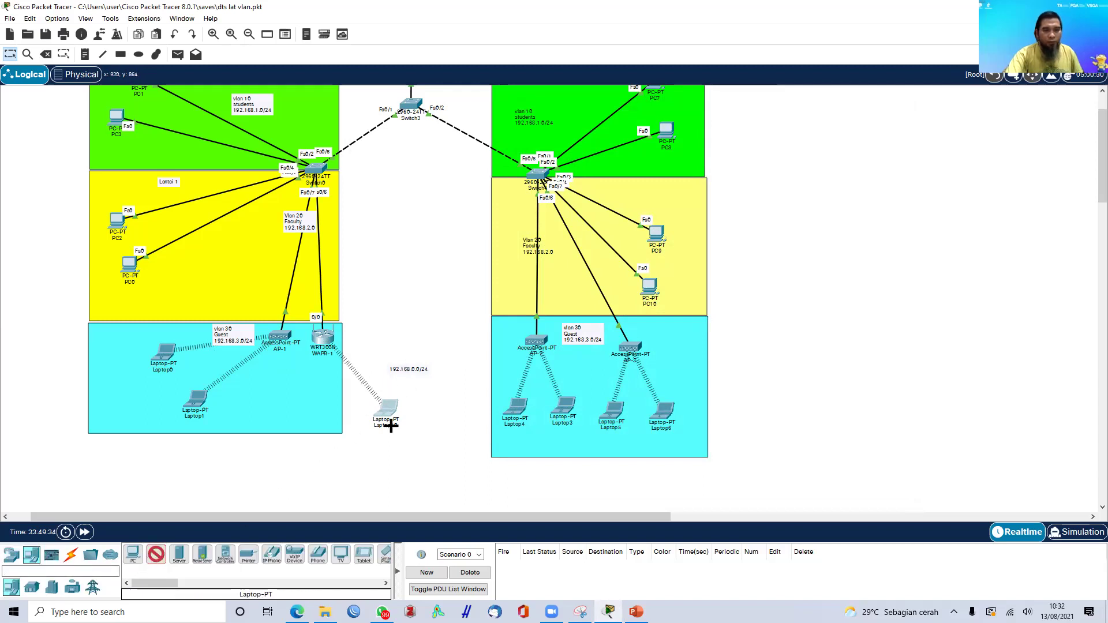
pyautogui.click(429, 406)
pyautogui.moveTo(389, 414)
pyautogui.mouseDown()
pyautogui.moveTo(371, 420)
pyautogui.moveTo(410, 415)
pyautogui.mouseUp()
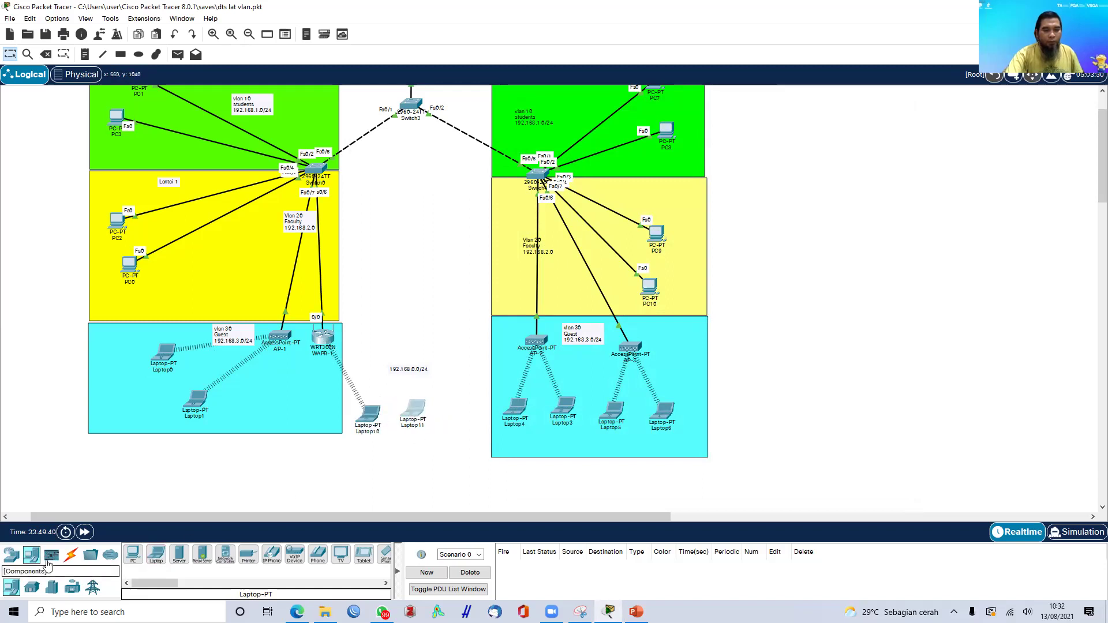
pyautogui.click(70, 555)
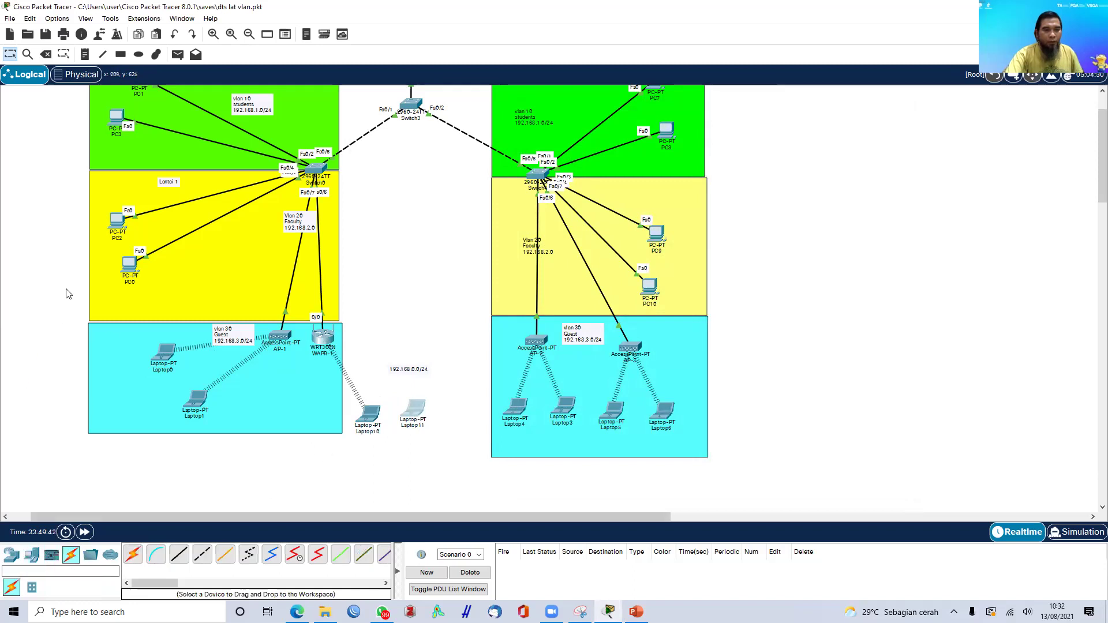
pyautogui.click(412, 411)
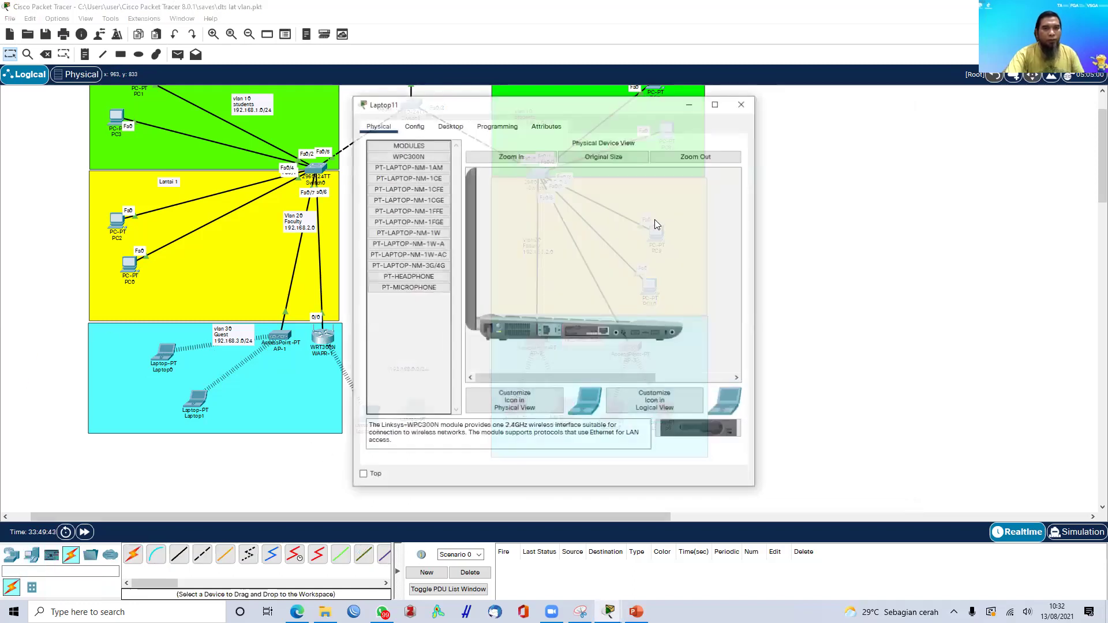